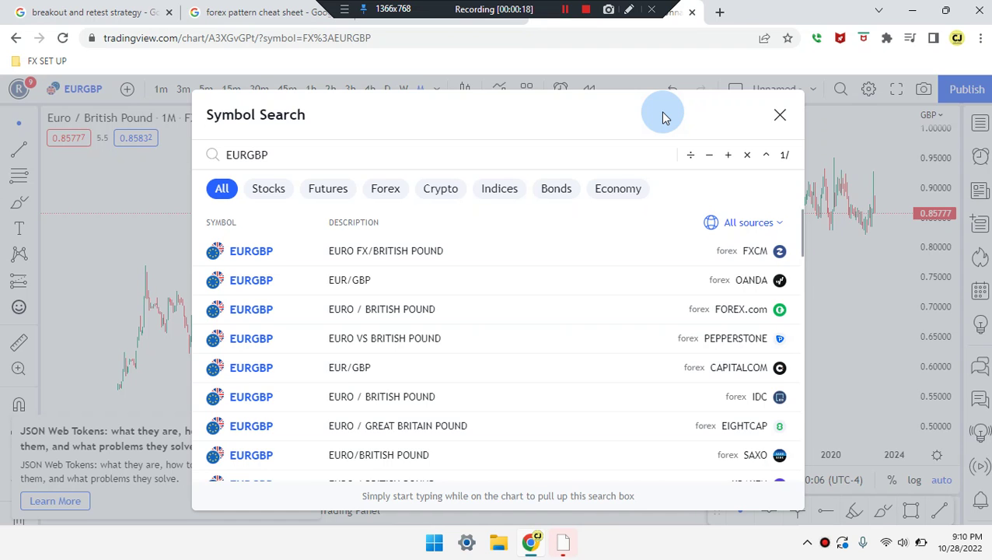
# - Dismiss the symbol search and draw horizontal lines on the EURGBP monthly chart near the top and bottom extremes, at about 0.965 and 0.525
pyautogui.click(779, 115)
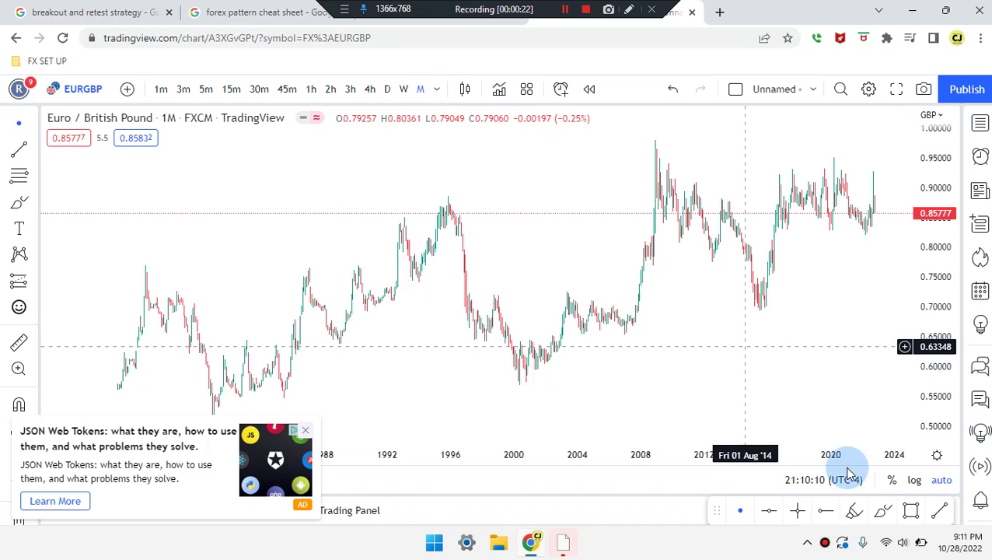
pyautogui.click(768, 511)
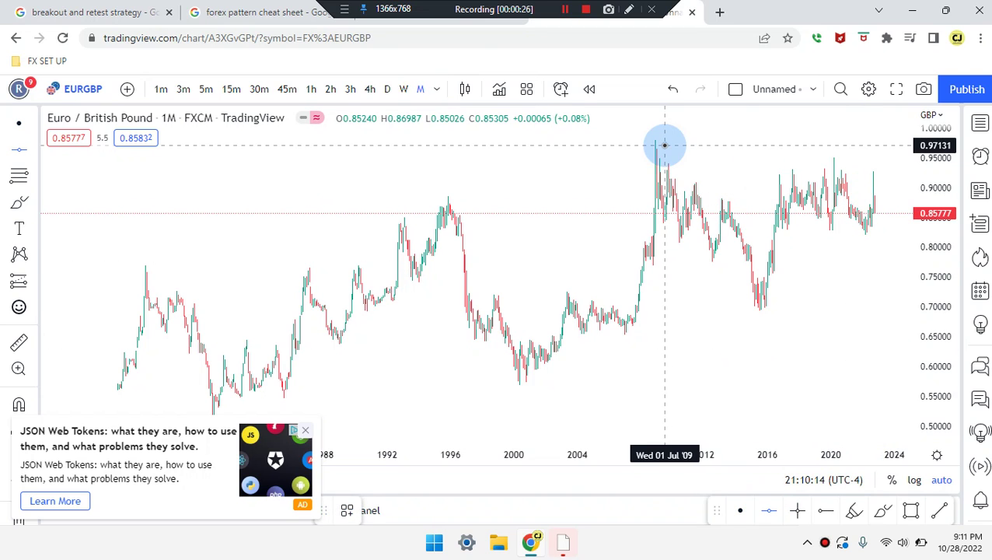
pyautogui.click(618, 148)
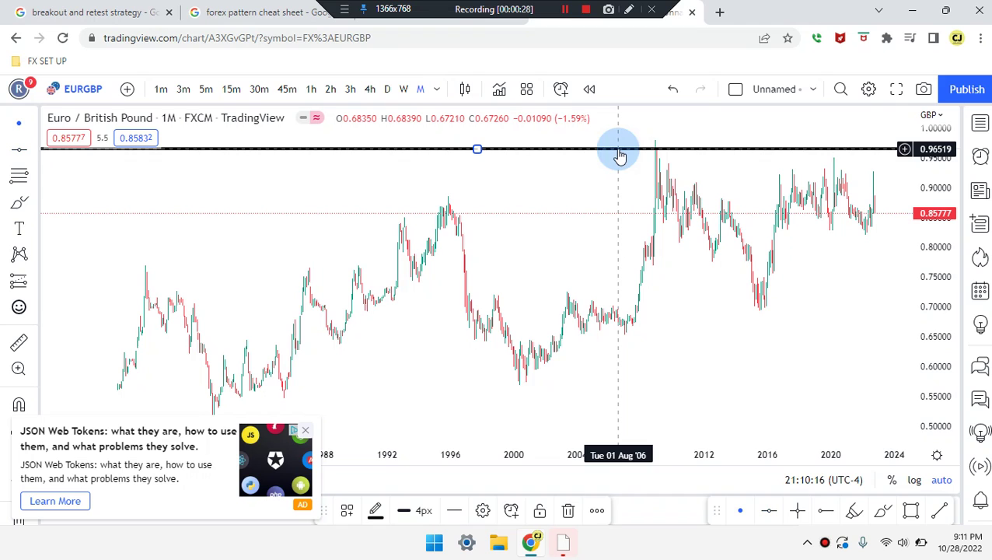
pyautogui.click(772, 513)
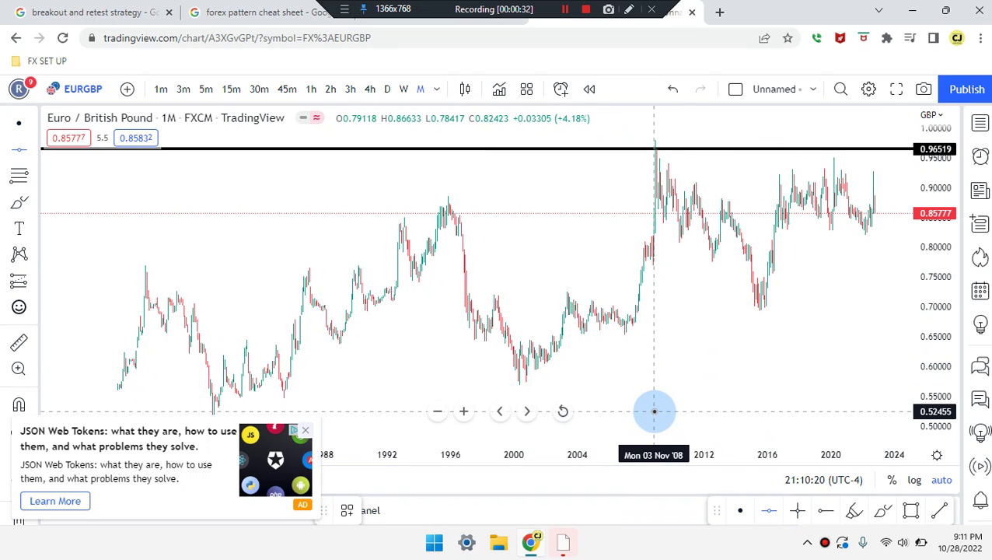
pyautogui.click(655, 411)
# - Add a third horizontal line through the middle of the monthly price range and adjust it to about 0.730
pyautogui.click(799, 520)
pyautogui.click(769, 511)
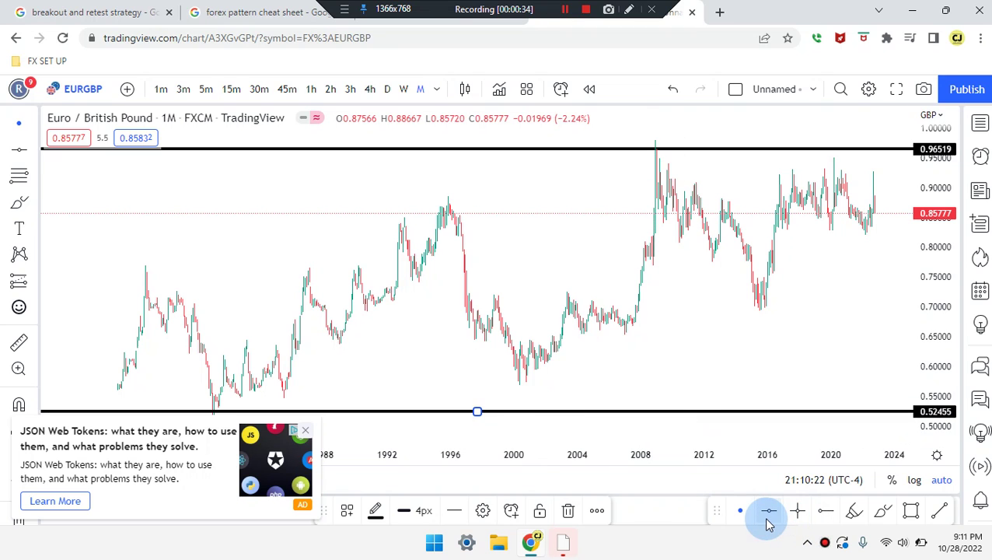
pyautogui.click(737, 284)
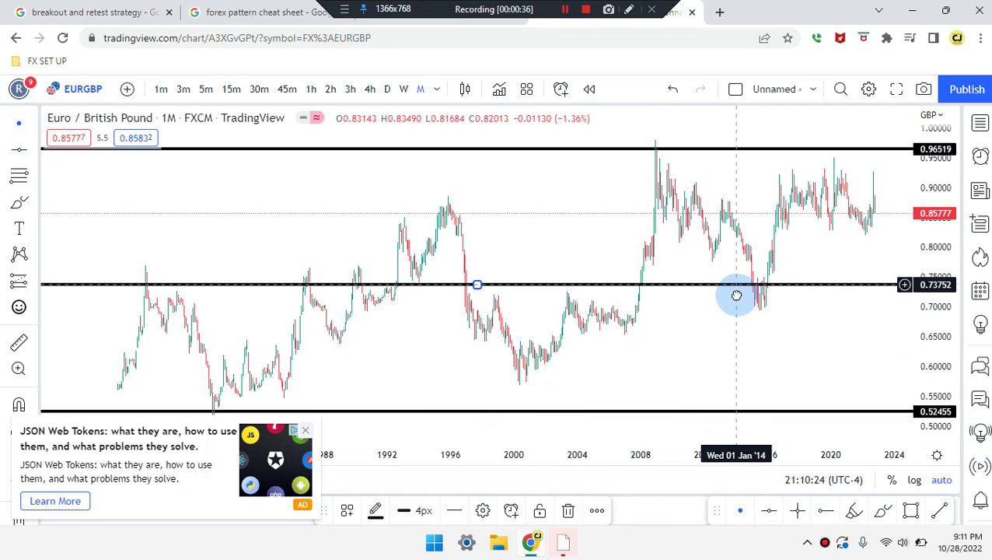
pyautogui.moveTo(737, 286); pyautogui.dragTo(737, 289)
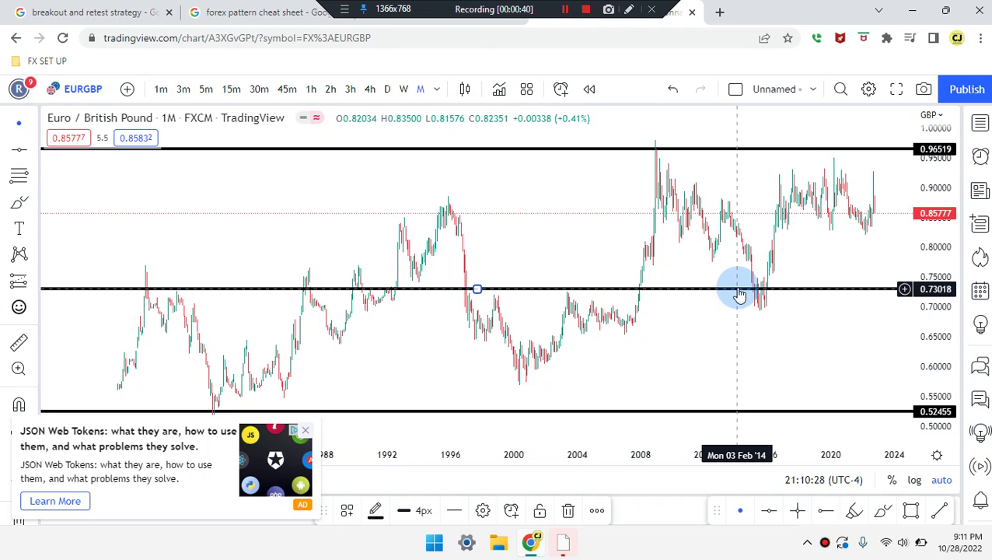
# - Draw two horizontal rays starting around 2014–2015 to bound the recent range, and adjust them to about 0.837 and 0.902
pyautogui.click(826, 511)
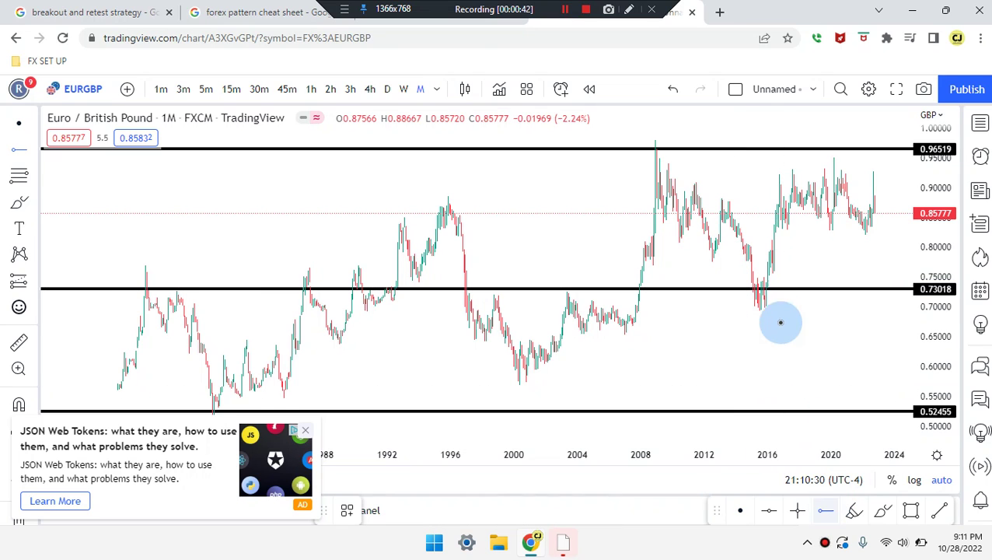
pyautogui.click(745, 223)
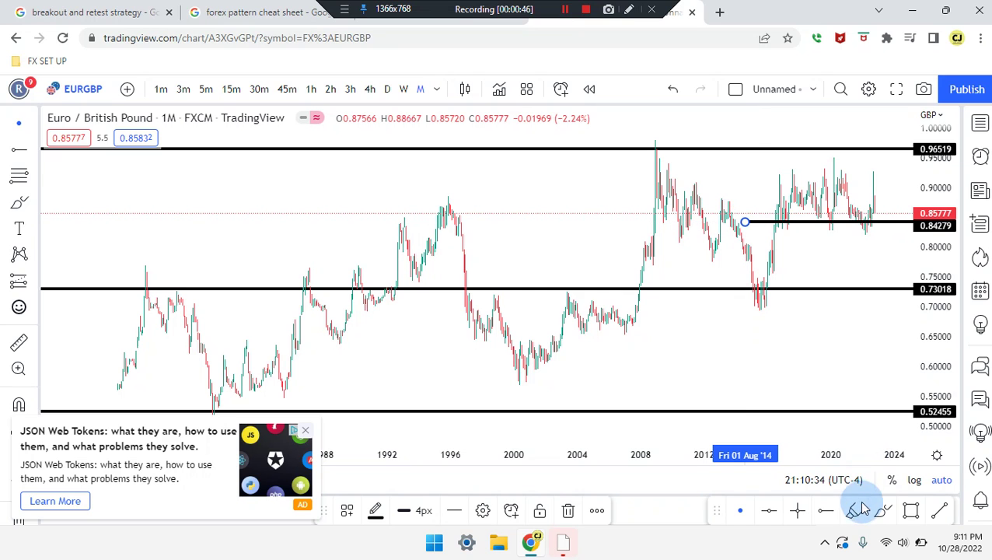
pyautogui.click(829, 516)
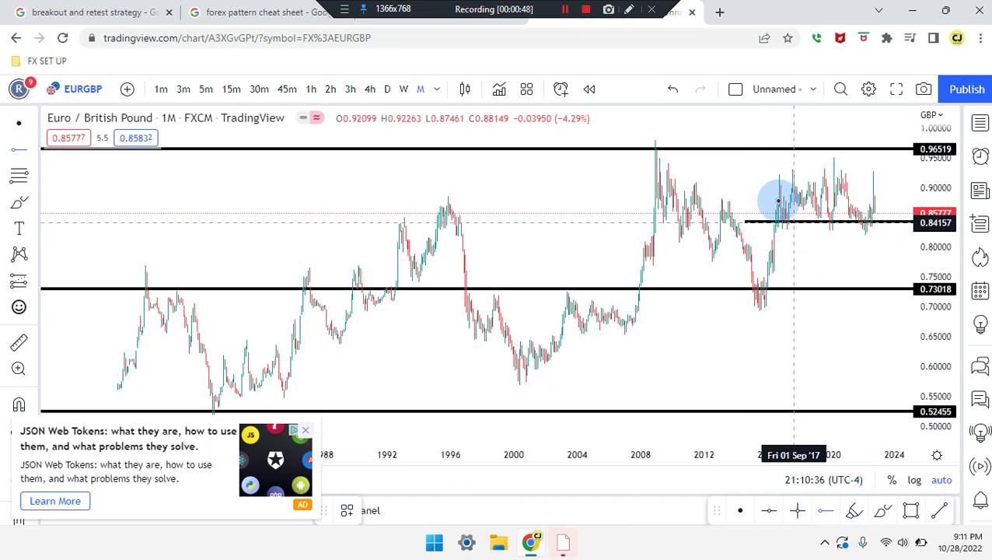
pyautogui.click(758, 184)
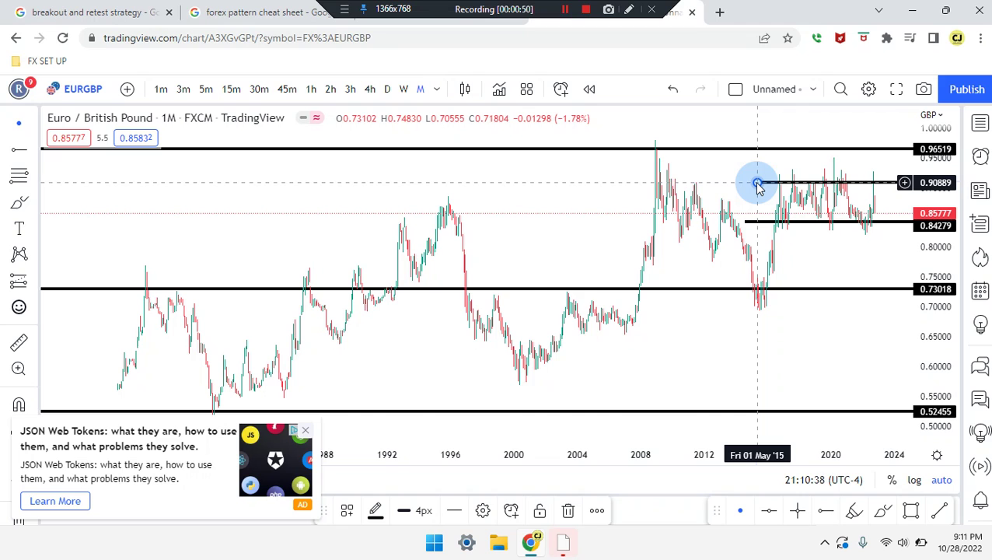
pyautogui.moveTo(744, 224); pyautogui.dragTo(748, 226)
pyautogui.moveTo(758, 184)
pyautogui.mouseDown()
pyautogui.moveTo(758, 199)
pyautogui.moveTo(757, 190)
pyautogui.mouseUp()
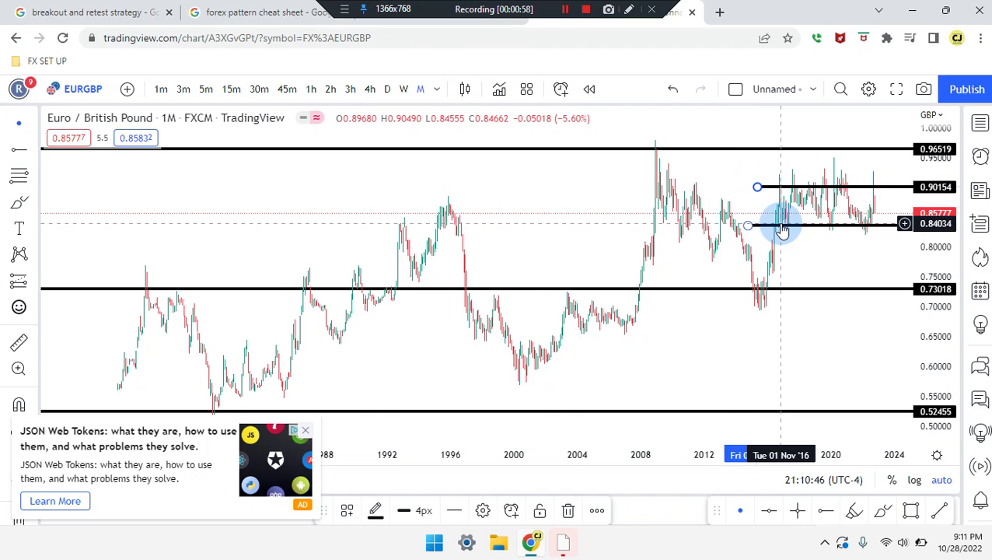
# - Place two cross lines beyond the latest candle, at about 0.849 on December 2023 and about 0.870 on September 2023
pyautogui.scroll(3, 780, 223)
pyautogui.scroll(5, 781, 223)
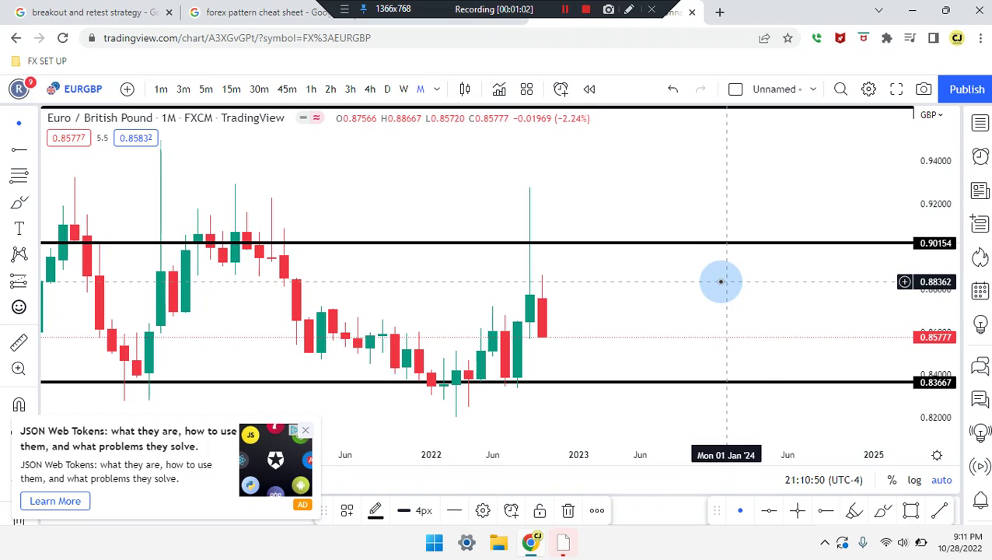
pyautogui.scroll(-2, 721, 282)
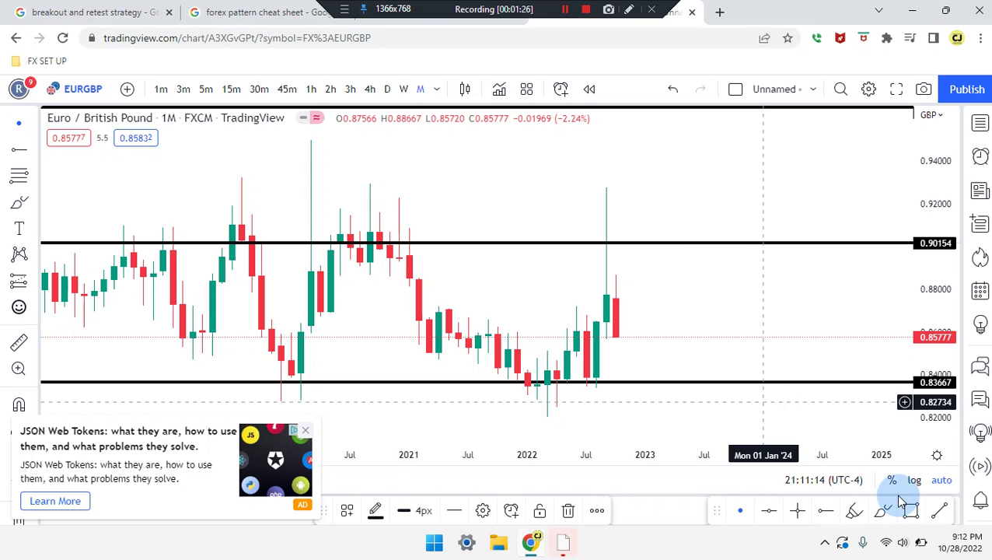
pyautogui.click(801, 513)
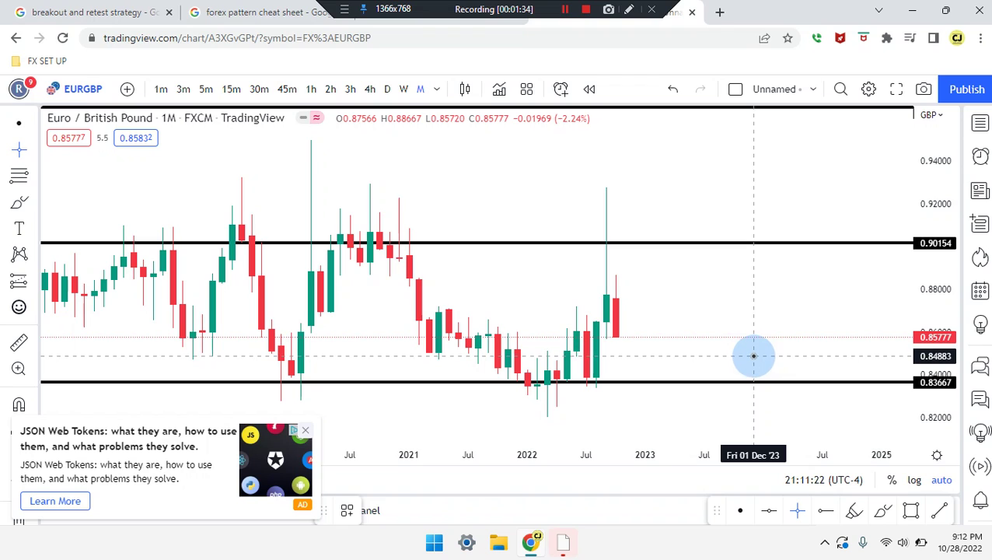
pyautogui.click(753, 356)
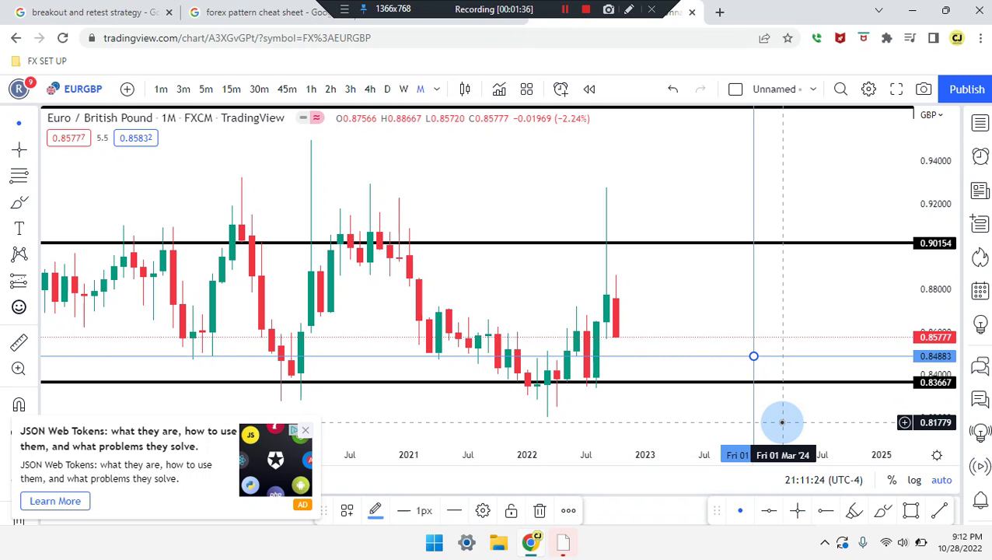
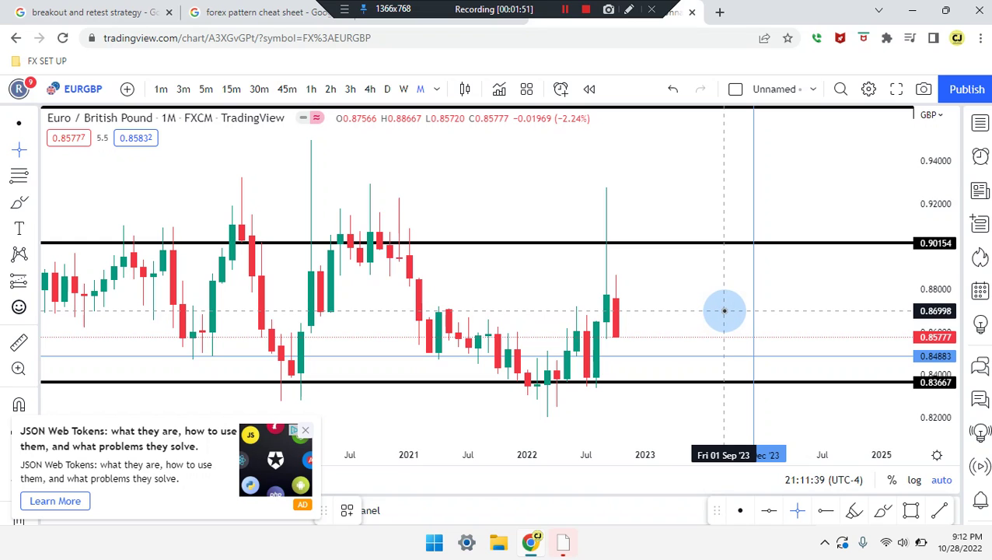
pyautogui.click(724, 312)
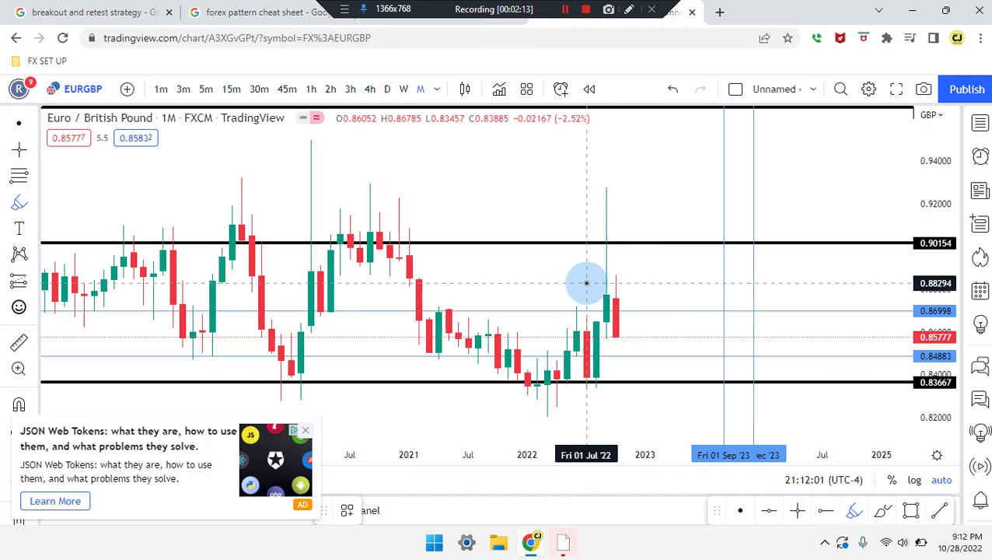
# - Highlight the range's highs from 2016 to 2022 plus a rise and a drop around the latest candles, and undo these strokes
pyautogui.hscroll(-5, 596, 280)
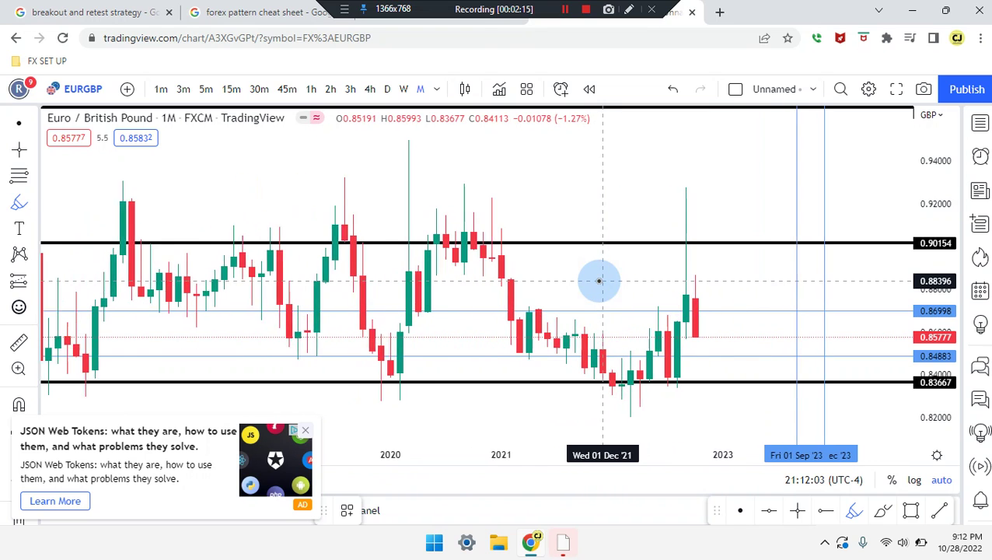
pyautogui.scroll(-3, 598, 279)
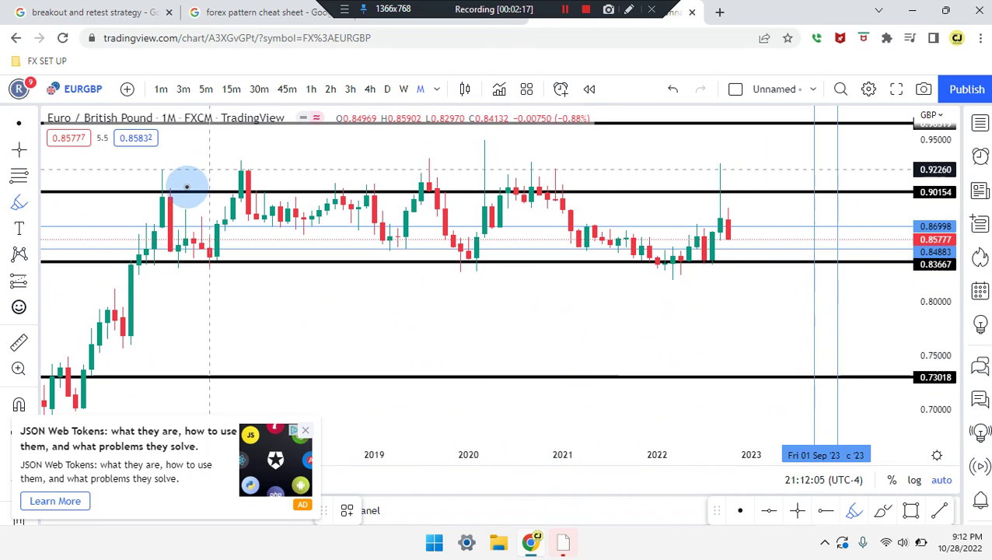
pyautogui.moveTo(146, 202)
pyautogui.mouseDown()
pyautogui.moveTo(199, 153)
pyautogui.moveTo(378, 177)
pyautogui.moveTo(455, 159)
pyautogui.moveTo(513, 182)
pyautogui.moveTo(642, 172)
pyautogui.moveTo(713, 198)
pyautogui.mouseUp()
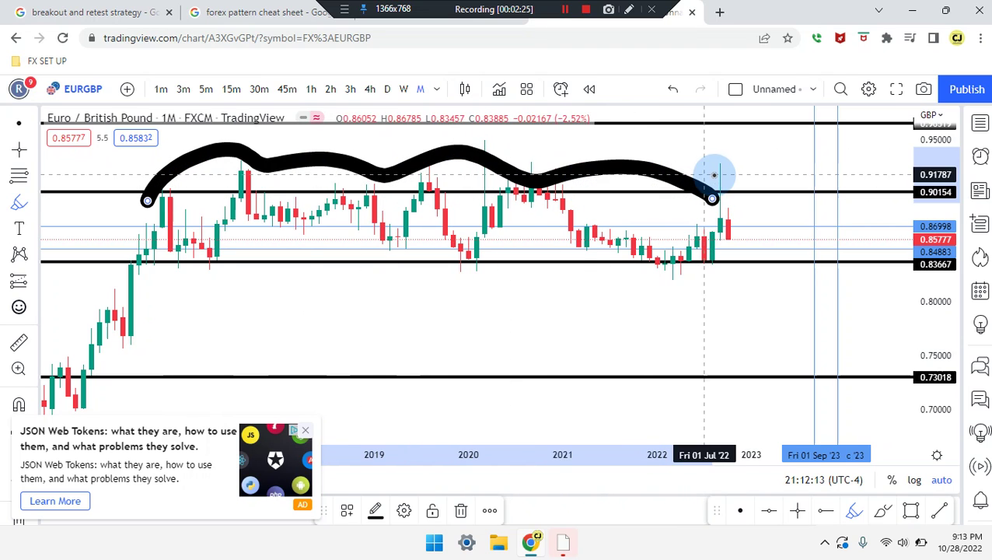
pyautogui.moveTo(722, 207); pyautogui.dragTo(775, 312)
pyautogui.moveTo(664, 281); pyautogui.dragTo(727, 216)
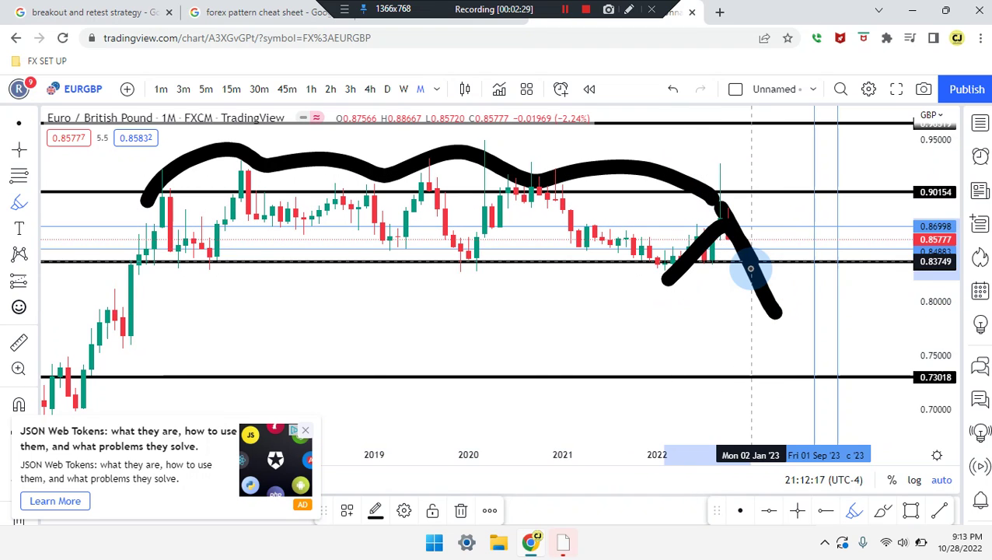
pyautogui.hotkey('ctrl', 'z')
pyautogui.hotkey('ctrl', 'z')
pyautogui.hotkey('ctrl', 'z')
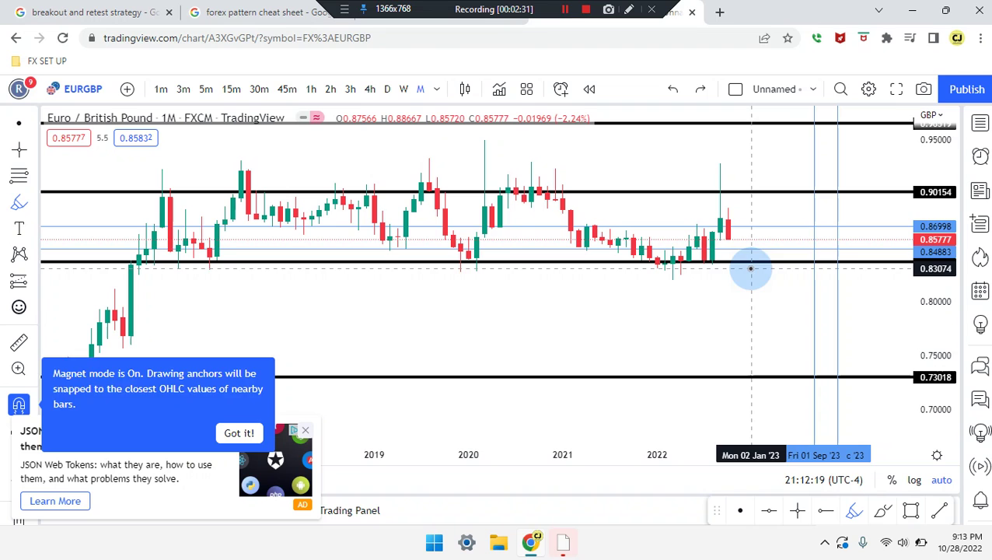
# - Highlight a projected rise between the two rays and a short level across the latest candles, and undo these strokes
pyautogui.scroll(3, 546, 248)
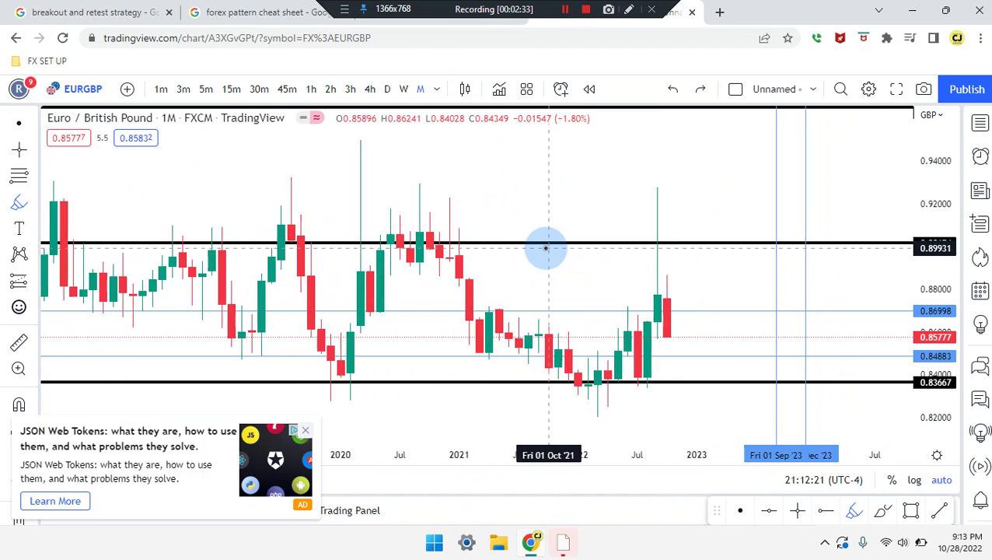
pyautogui.hscroll(3, 614, 381)
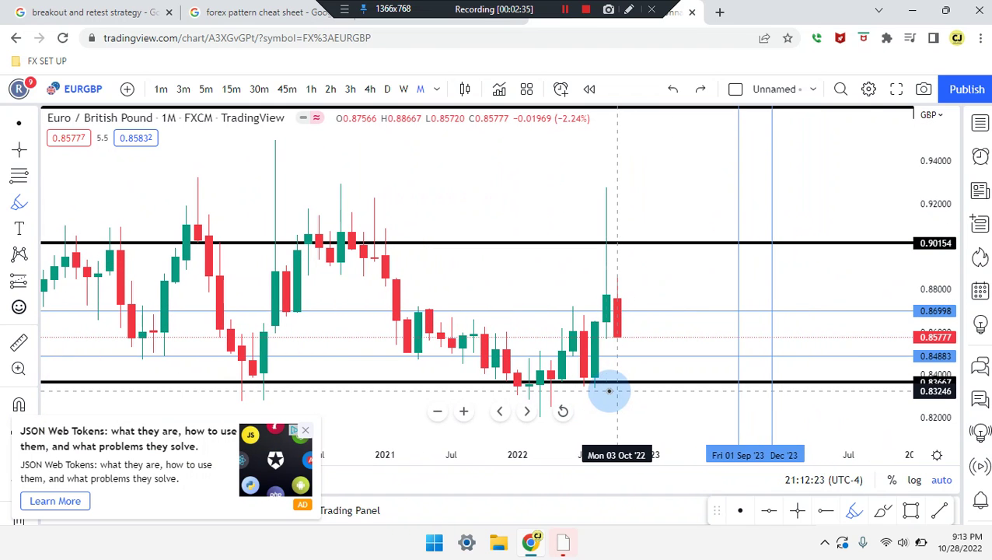
pyautogui.moveTo(734, 253); pyautogui.dragTo(740, 245)
pyautogui.moveTo(626, 300)
pyautogui.mouseDown()
pyautogui.moveTo(634, 297)
pyautogui.moveTo(637, 387)
pyautogui.moveTo(591, 381)
pyautogui.mouseUp()
pyautogui.hotkey('ctrl', 'z')
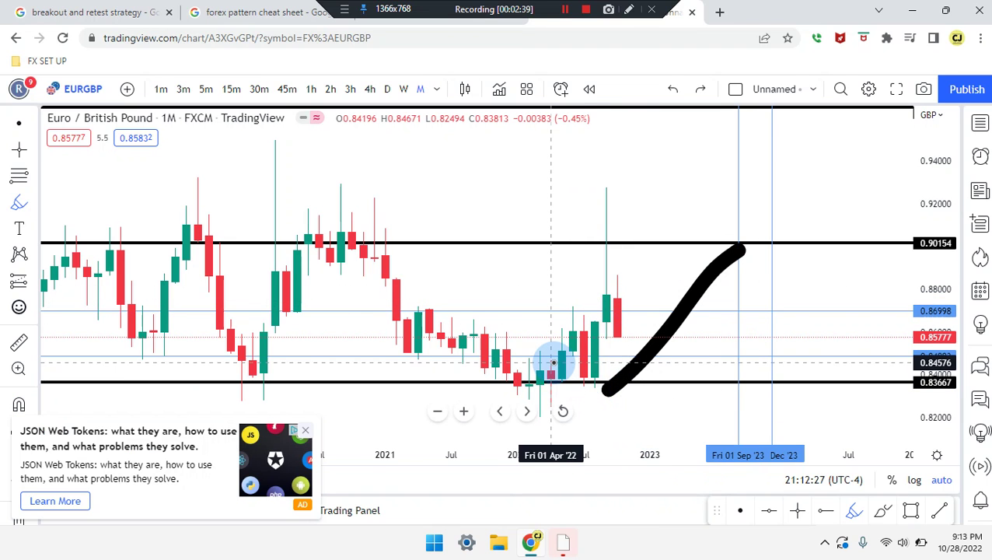
pyautogui.hotkey('ctrl', 'z')
pyautogui.moveTo(562, 336); pyautogui.dragTo(639, 338)
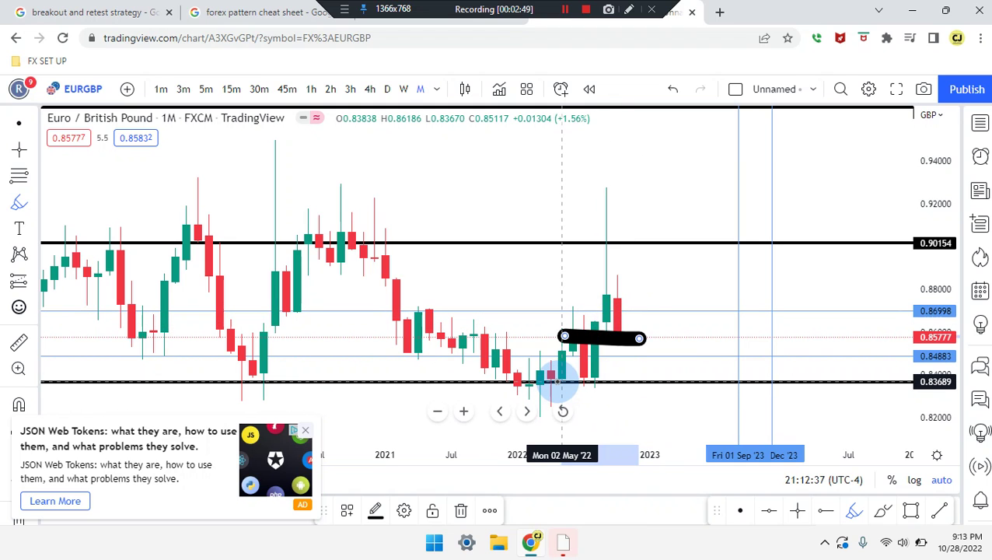
pyautogui.hotkey('ctrl', 'z')
# - Highlight the price swings from the early 2022 low up to the upper ray and a short level at the latest candle, and undo these strokes
pyautogui.moveTo(481, 332)
pyautogui.mouseDown()
pyautogui.moveTo(517, 394)
pyautogui.moveTo(544, 374)
pyautogui.moveTo(552, 383)
pyautogui.moveTo(565, 332)
pyautogui.moveTo(593, 371)
pyautogui.moveTo(609, 284)
pyautogui.moveTo(621, 322)
pyautogui.moveTo(682, 240)
pyautogui.mouseUp()
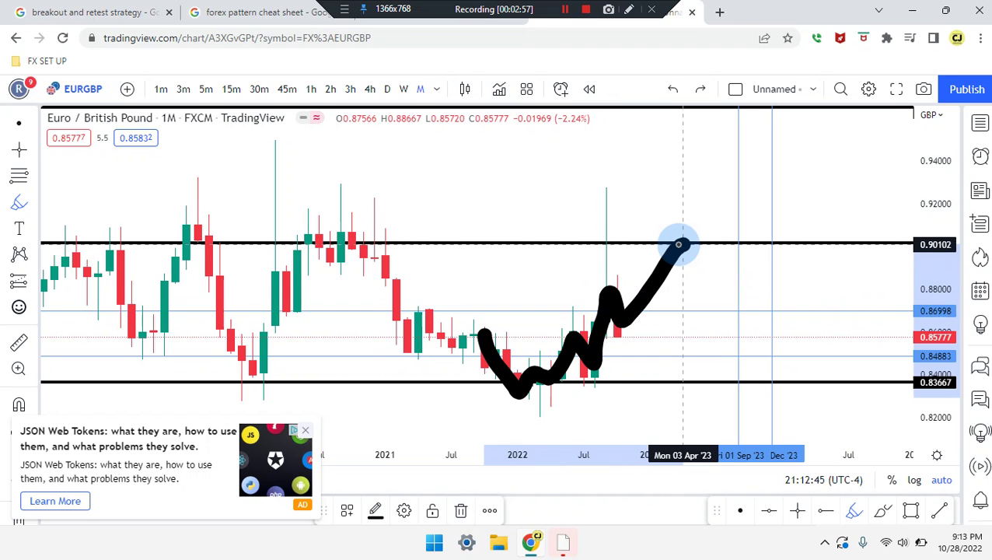
pyautogui.moveTo(571, 332)
pyautogui.mouseDown()
pyautogui.moveTo(675, 328)
pyautogui.moveTo(631, 327)
pyautogui.mouseUp()
pyautogui.hotkey('ctrl', 'z')
pyautogui.hotkey('ctrl', 'z')
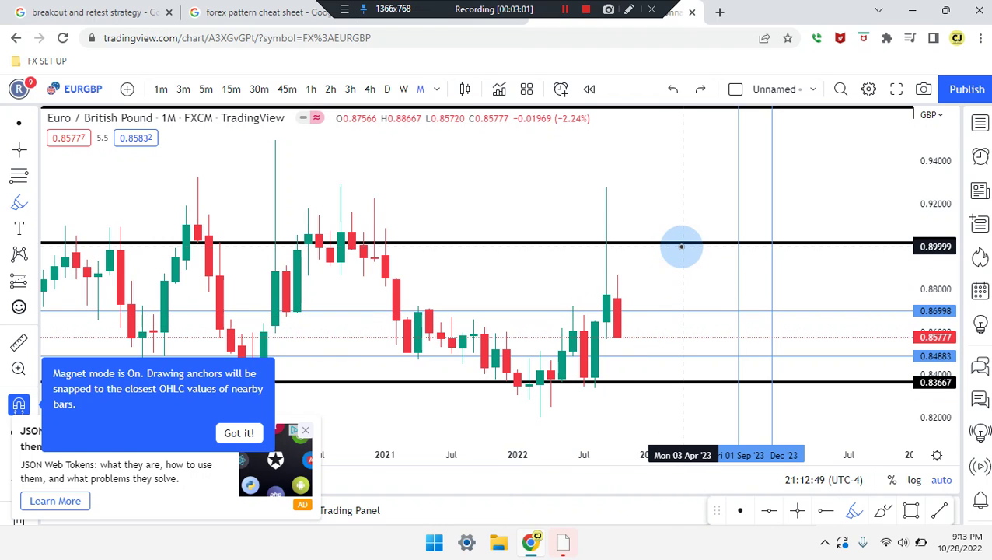
pyautogui.moveTo(590, 322); pyautogui.dragTo(675, 319)
pyautogui.hotkey('ctrl', 'z')
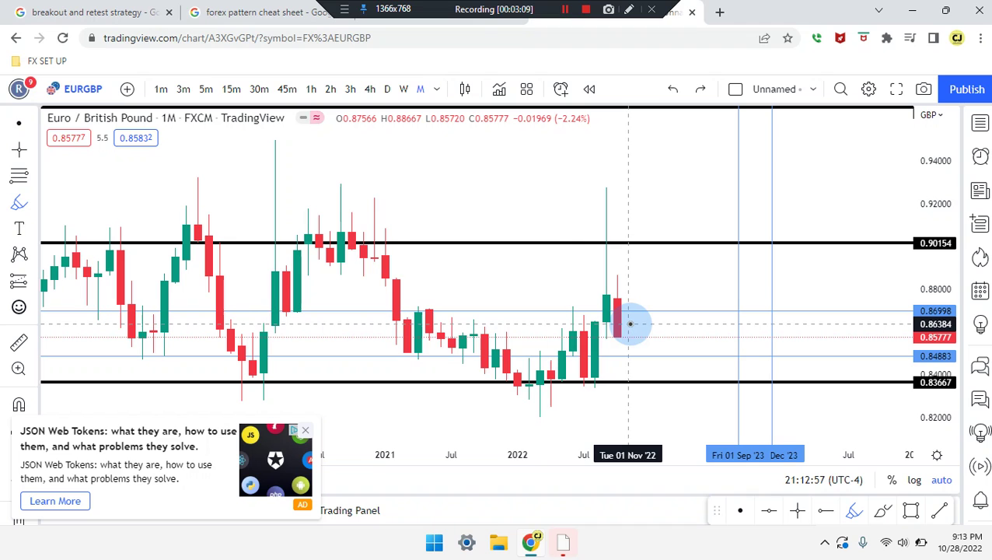
# - Switch to the weekly chart and brush a short horizontal mark under the latest candle at about 0.858, undoing the extra curve below it
pyautogui.click(405, 89)
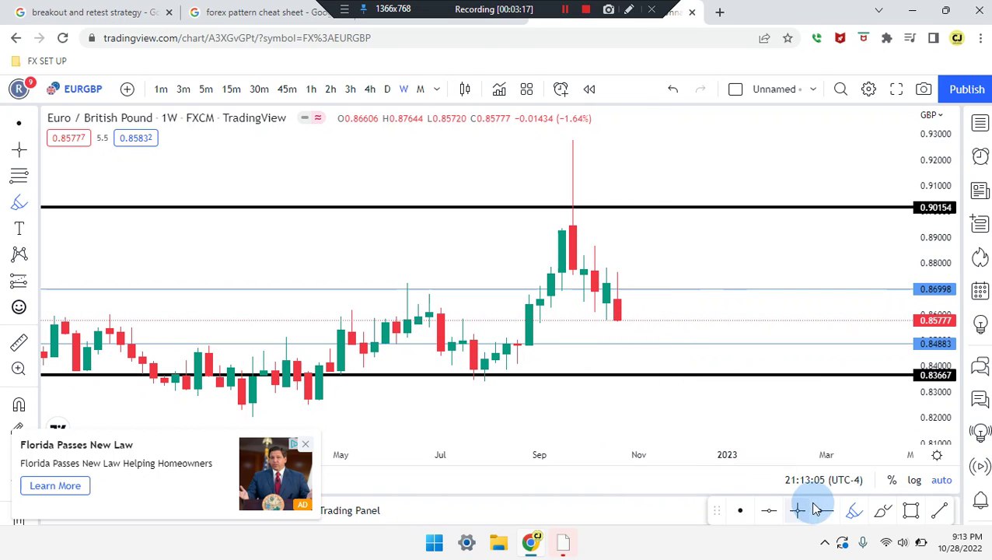
pyautogui.click(881, 510)
pyautogui.moveTo(564, 322)
pyautogui.mouseDown()
pyautogui.moveTo(552, 320)
pyautogui.moveTo(652, 319)
pyautogui.moveTo(624, 308)
pyautogui.moveTo(637, 381)
pyautogui.moveTo(529, 396)
pyautogui.mouseUp()
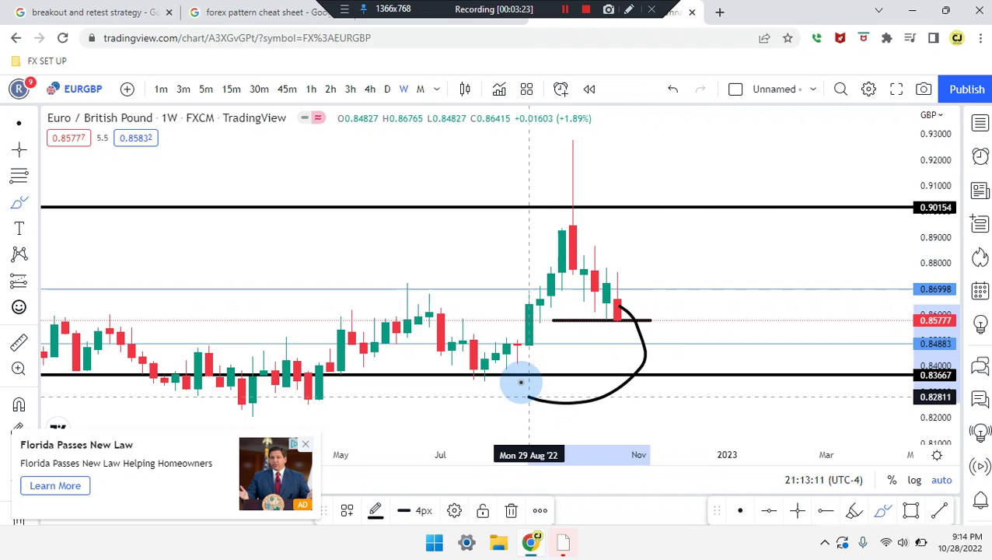
pyautogui.hotkey('ctrl', 'z')
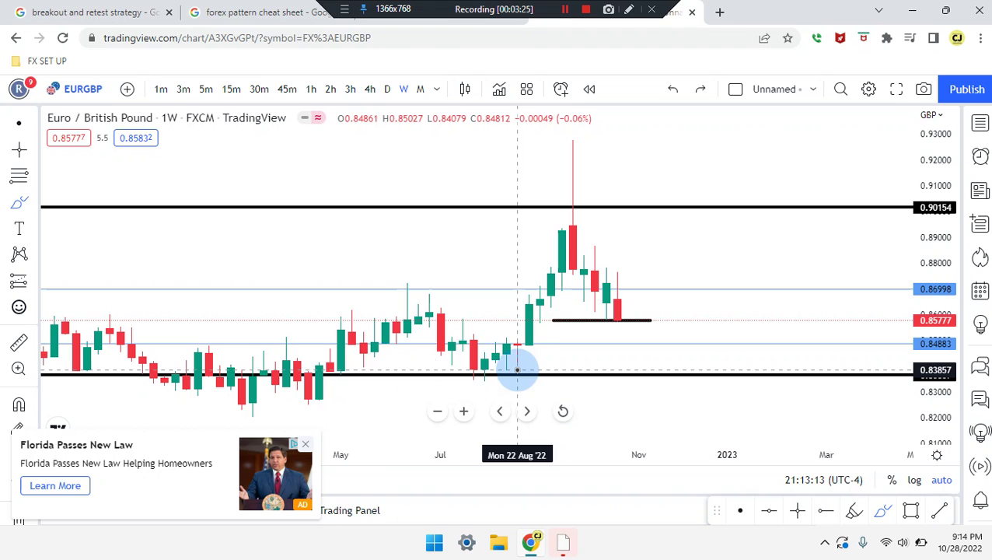
# - Brush a trace along the weekly swings from the early 2022 lows up to the September peak and down to the latest candles
pyautogui.moveTo(220, 362)
pyautogui.mouseDown()
pyautogui.moveTo(237, 385)
pyautogui.moveTo(299, 373)
pyautogui.moveTo(328, 361)
pyautogui.moveTo(398, 295)
pyautogui.moveTo(471, 366)
pyautogui.moveTo(561, 254)
pyautogui.mouseUp()
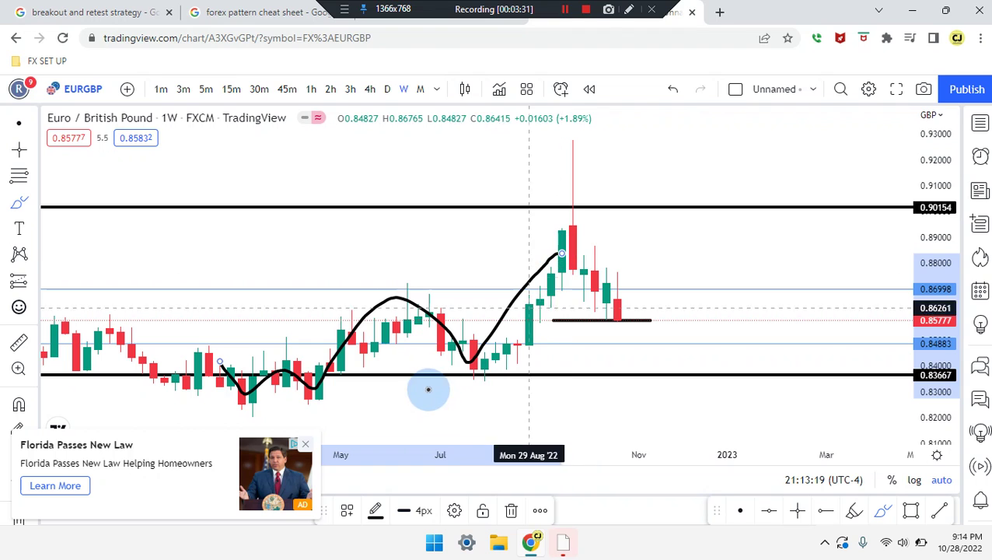
pyautogui.moveTo(561, 237); pyautogui.dragTo(608, 305)
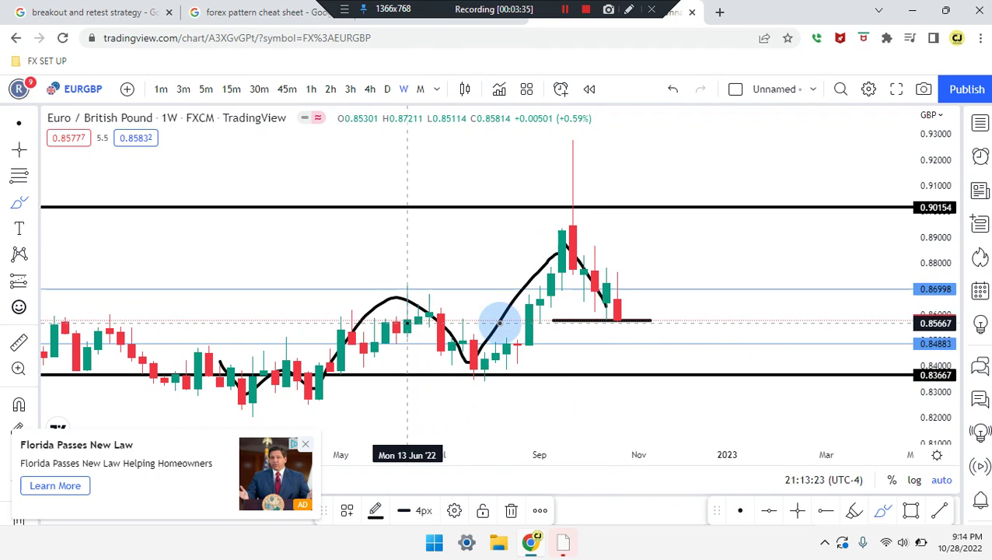
# - Highlight the mid-2022 highs, circle the latest candle and sketch a projected rise, and undo these strokes with the earlier swing trace
pyautogui.moveTo(415, 322); pyautogui.dragTo(595, 328)
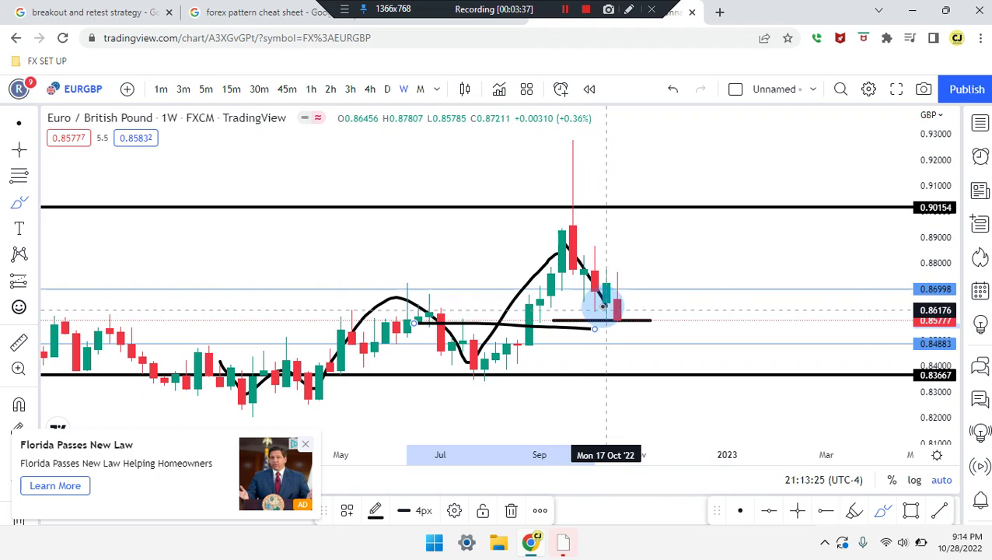
pyautogui.moveTo(637, 304)
pyautogui.mouseDown()
pyautogui.moveTo(602, 311)
pyautogui.moveTo(618, 299)
pyautogui.mouseUp()
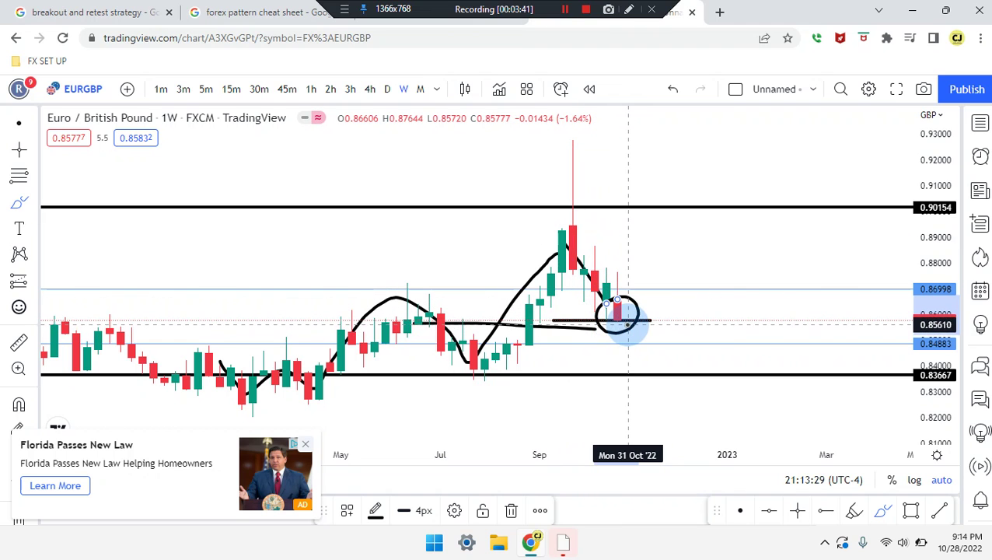
pyautogui.moveTo(619, 322)
pyautogui.mouseDown()
pyautogui.moveTo(675, 230)
pyautogui.moveTo(681, 240)
pyautogui.mouseUp()
pyautogui.hotkey('ctrl', 'z')
pyautogui.hotkey('ctrl', 'z')
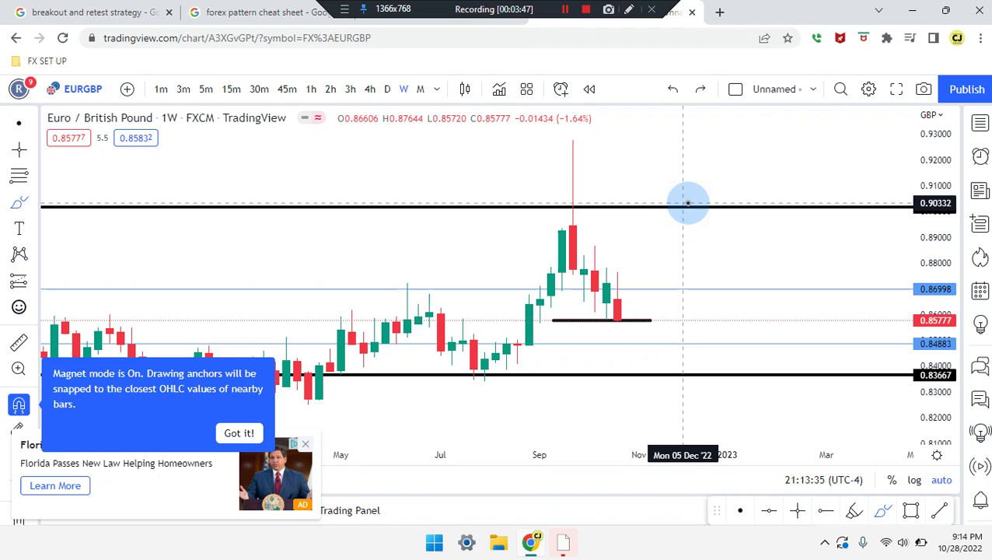
# - Brush projected drops through the short level at the latest weekly candle towards the 0.84883 line, and undo these strokes
pyautogui.click(623, 343)
pyautogui.moveTo(616, 311)
pyautogui.mouseDown()
pyautogui.moveTo(643, 322)
pyautogui.moveTo(649, 348)
pyautogui.mouseUp()
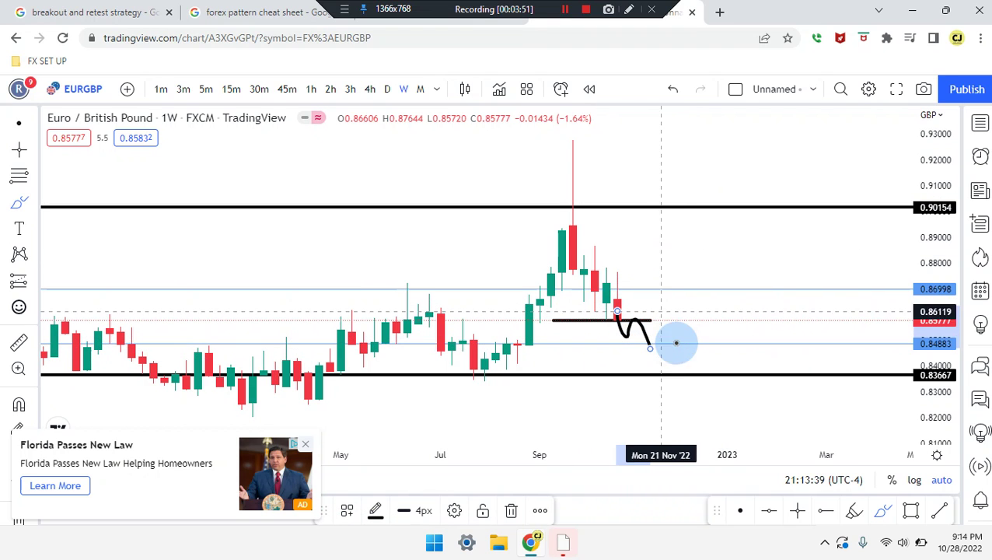
pyautogui.hotkey('ctrl', 'z')
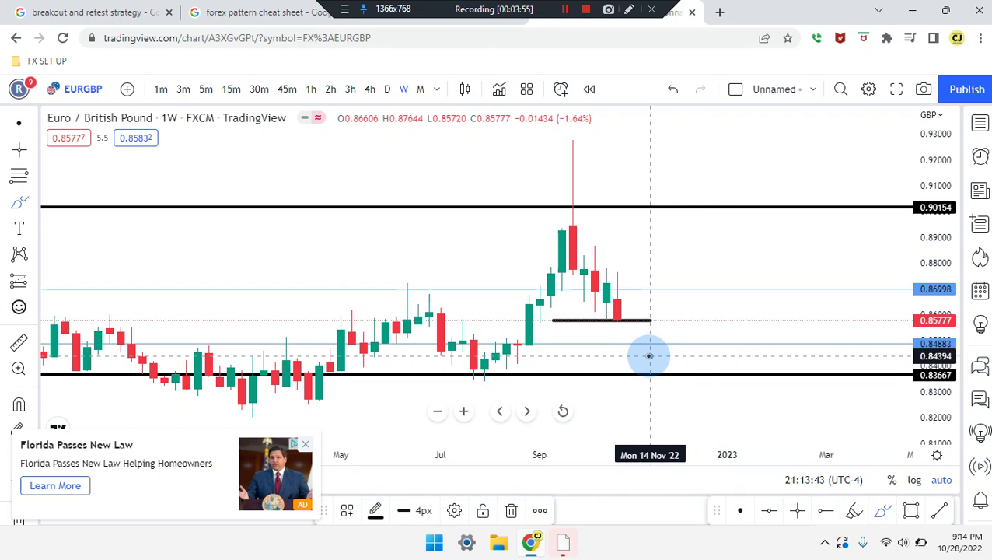
pyautogui.hotkey('ctrl', 'z')
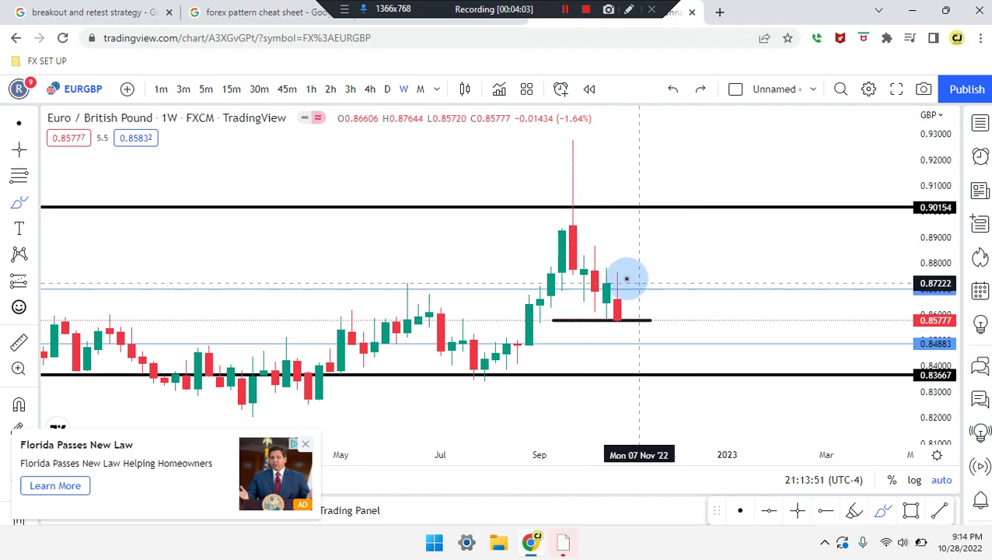
pyautogui.moveTo(596, 258); pyautogui.dragTo(662, 342)
pyautogui.hotkey('ctrl', 'z')
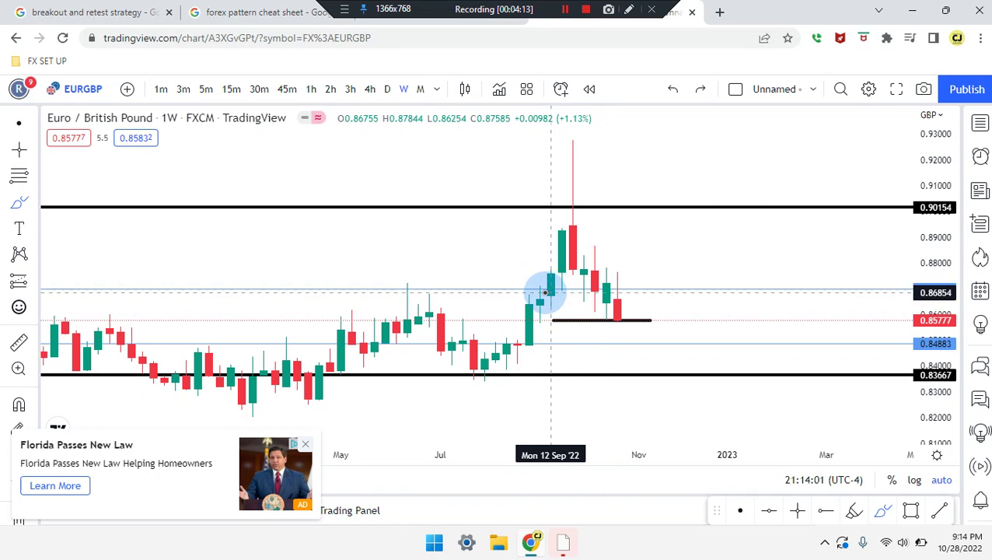
# - Trace the weekly lower highs from the September peak down to the short level, add a falling stroke above them, and undo both
pyautogui.moveTo(544, 294)
pyautogui.mouseDown()
pyautogui.moveTo(559, 232)
pyautogui.moveTo(585, 300)
pyautogui.moveTo(598, 254)
pyautogui.moveTo(606, 309)
pyautogui.moveTo(618, 287)
pyautogui.moveTo(626, 320)
pyautogui.mouseUp()
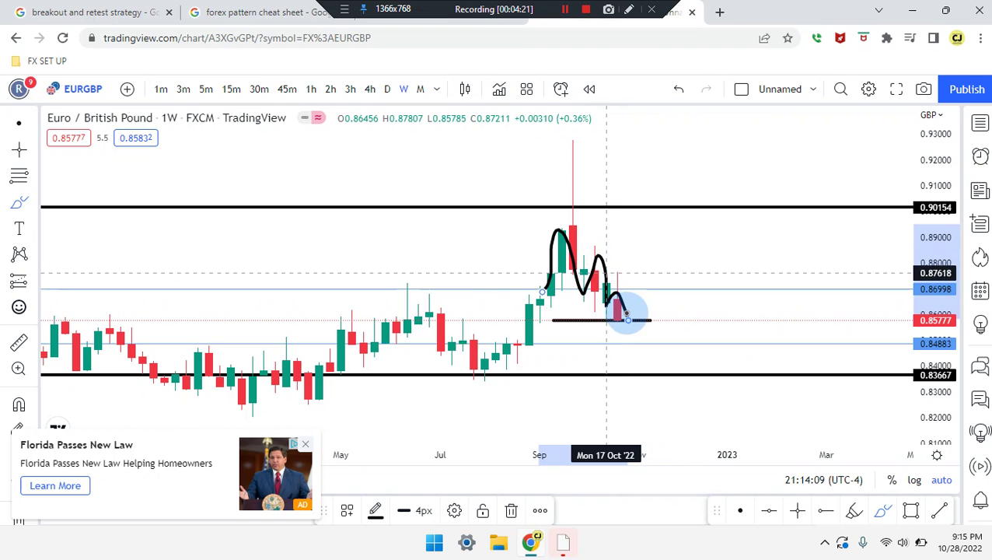
pyautogui.moveTo(567, 212); pyautogui.dragTo(674, 341)
pyautogui.hotkey('ctrl', 'z')
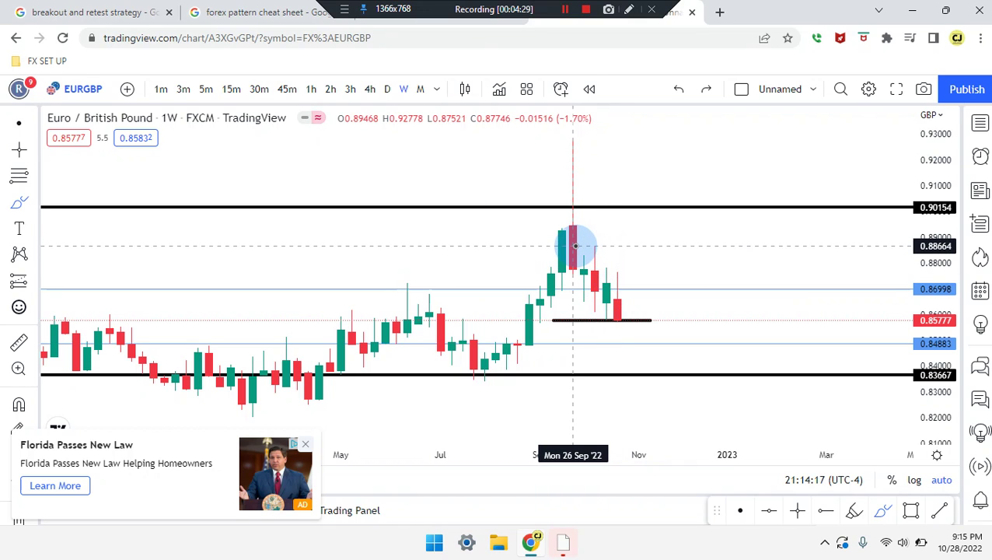
# - Switch to the daily chart and brush a projected drop below the short level, undoing the stroke
pyautogui.click(387, 89)
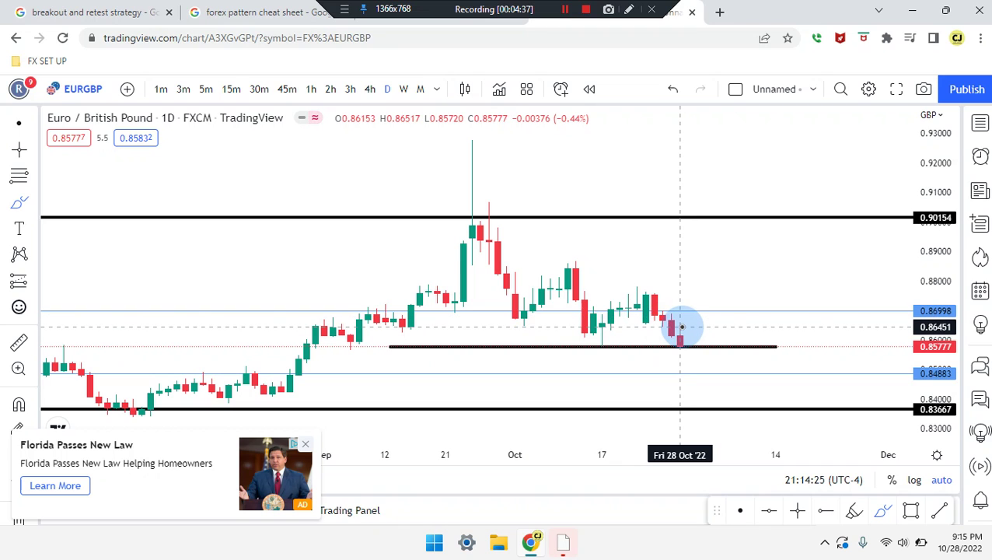
pyautogui.moveTo(671, 325)
pyautogui.mouseDown()
pyautogui.moveTo(689, 363)
pyautogui.moveTo(698, 351)
pyautogui.mouseUp()
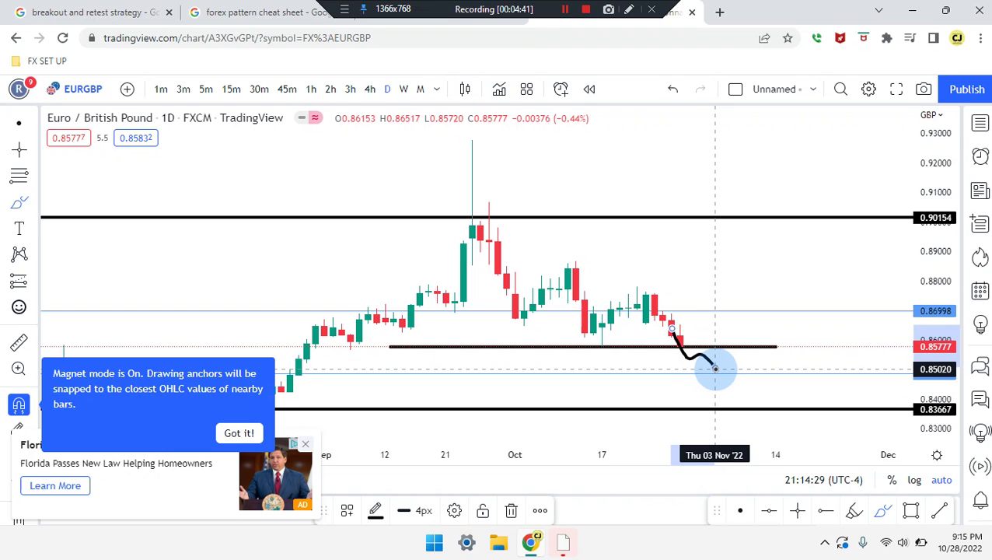
pyautogui.hotkey('ctrl', 'z')
# - Brush a projected rise from the short level, trace and circle the preceding October swings down to it, and undo these strokes
pyautogui.moveTo(666, 343)
pyautogui.mouseDown()
pyautogui.moveTo(706, 344)
pyautogui.moveTo(730, 269)
pyautogui.mouseUp()
pyautogui.hotkey('ctrl', 'z')
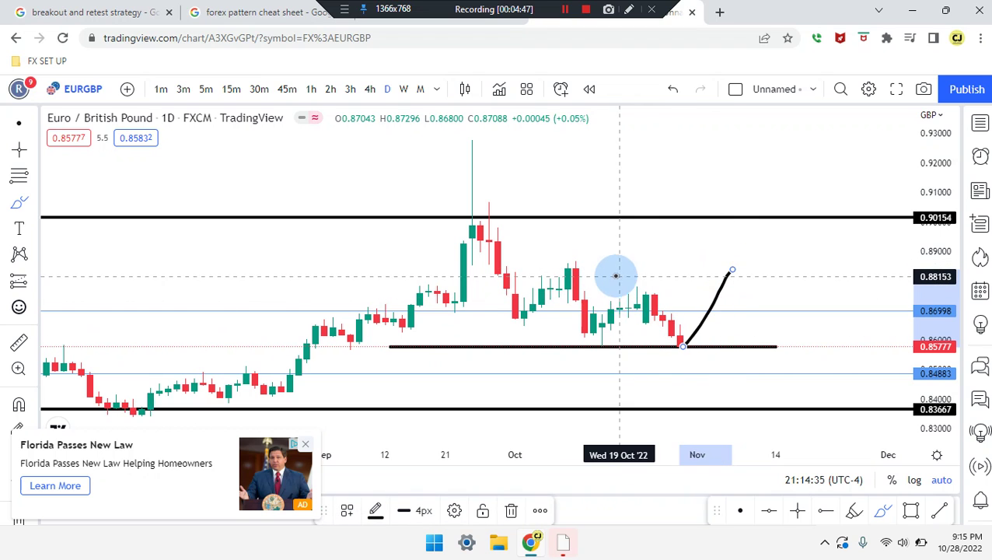
pyautogui.moveTo(575, 269)
pyautogui.mouseDown()
pyautogui.moveTo(642, 296)
pyautogui.moveTo(670, 342)
pyautogui.moveTo(704, 350)
pyautogui.moveTo(680, 363)
pyautogui.mouseUp()
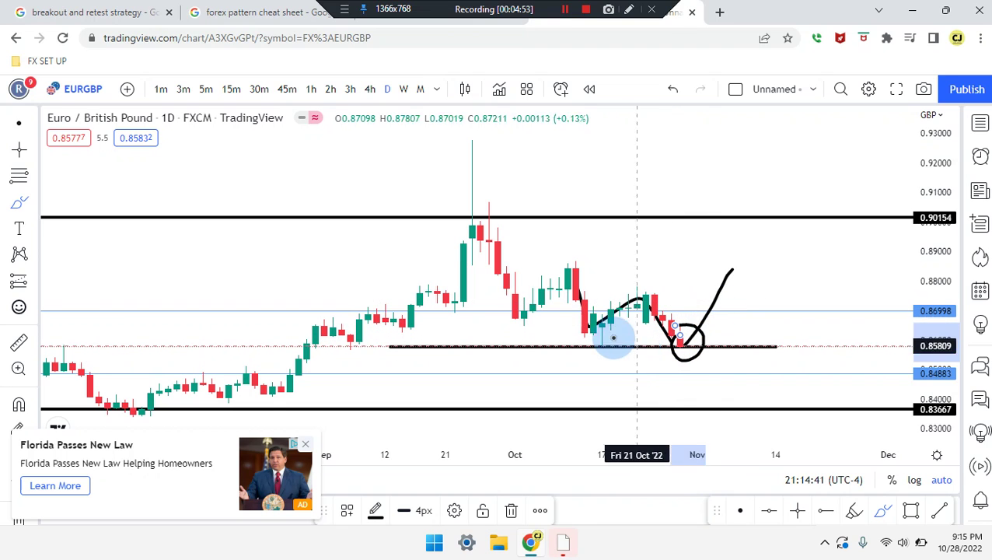
pyautogui.hotkey('ctrl', 'z')
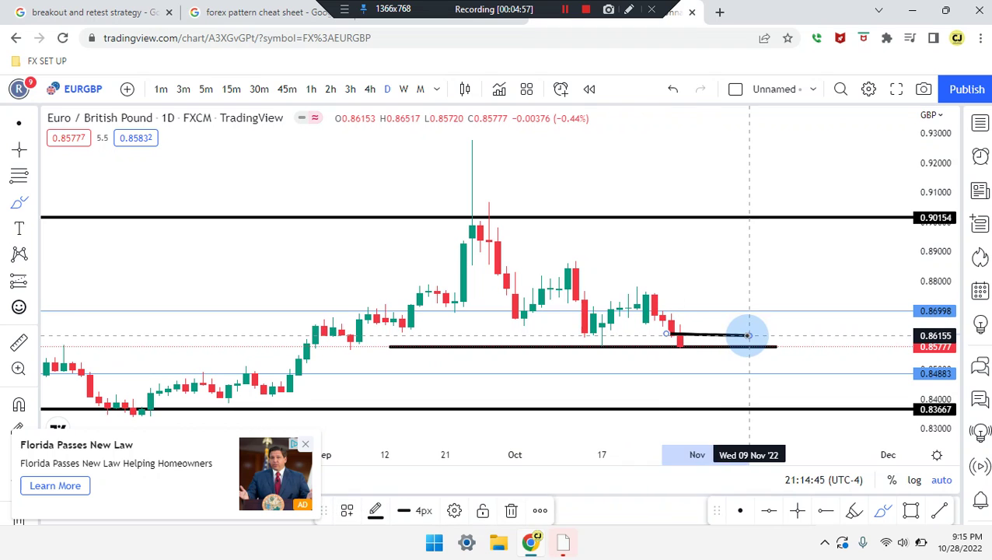
# - Switch to the 4-hour chart with the dot cursor and rescale the price axis to show the space down to the 0.84883 line
pyautogui.click(370, 89)
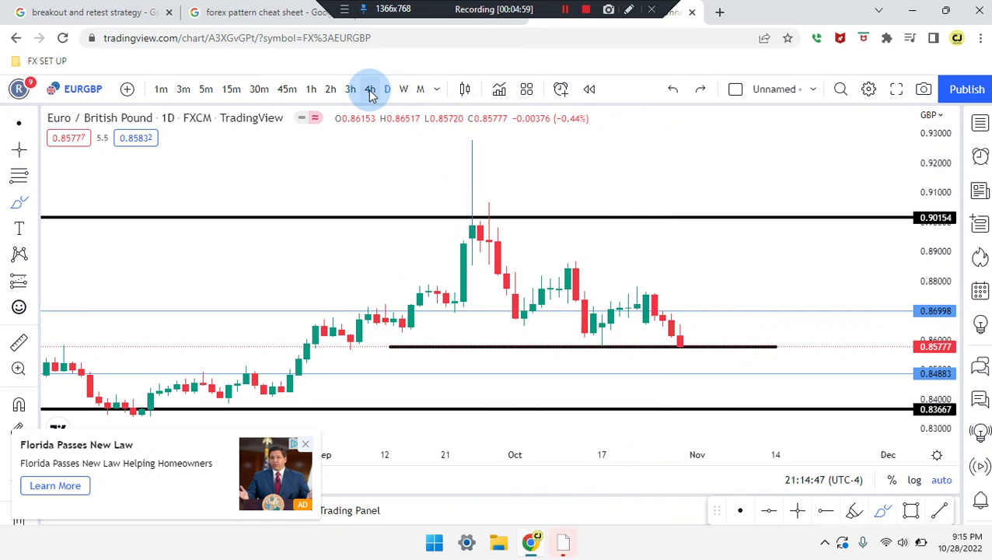
pyautogui.click(555, 186)
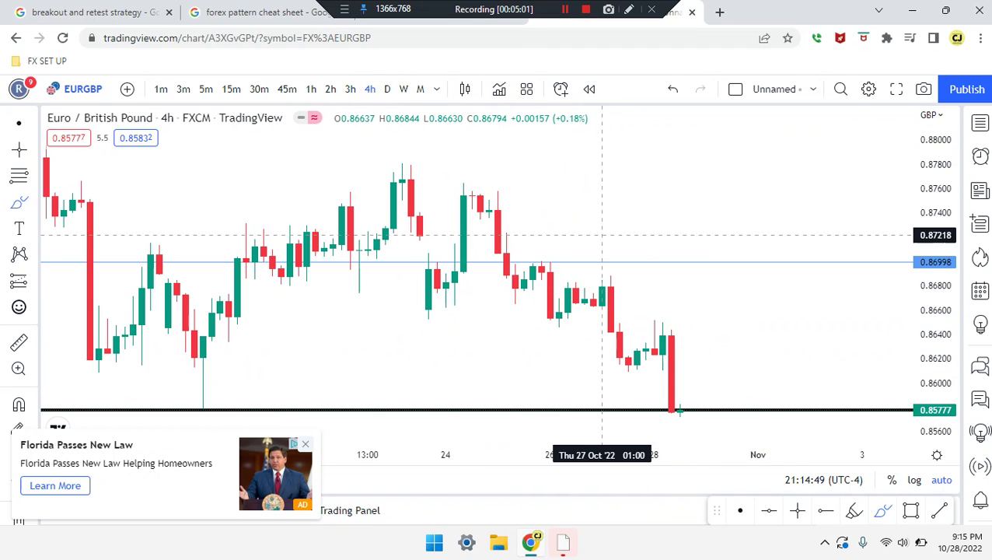
pyautogui.moveTo(957, 359)
pyautogui.mouseDown()
pyautogui.moveTo(943, 321)
pyautogui.moveTo(943, 358)
pyautogui.mouseUp()
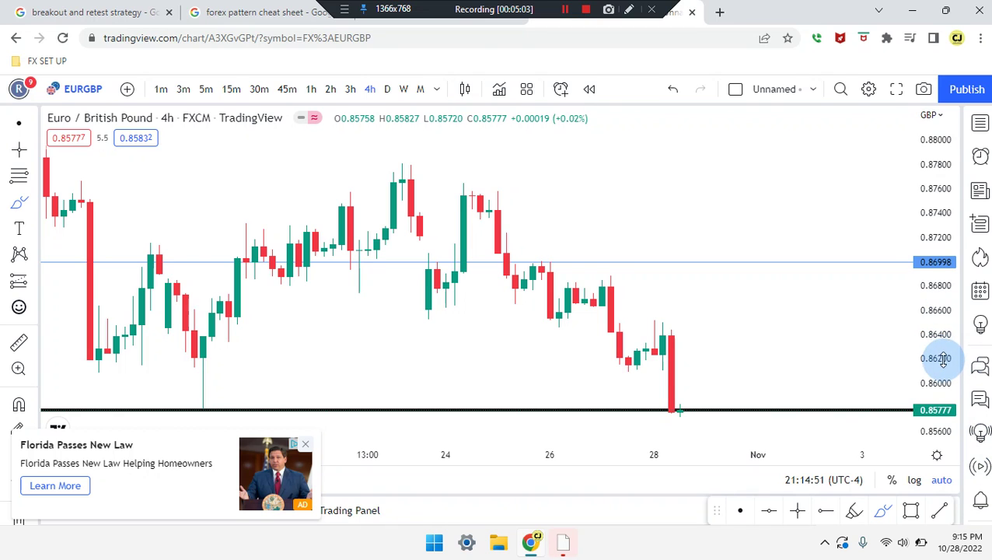
pyautogui.rightClick(945, 369)
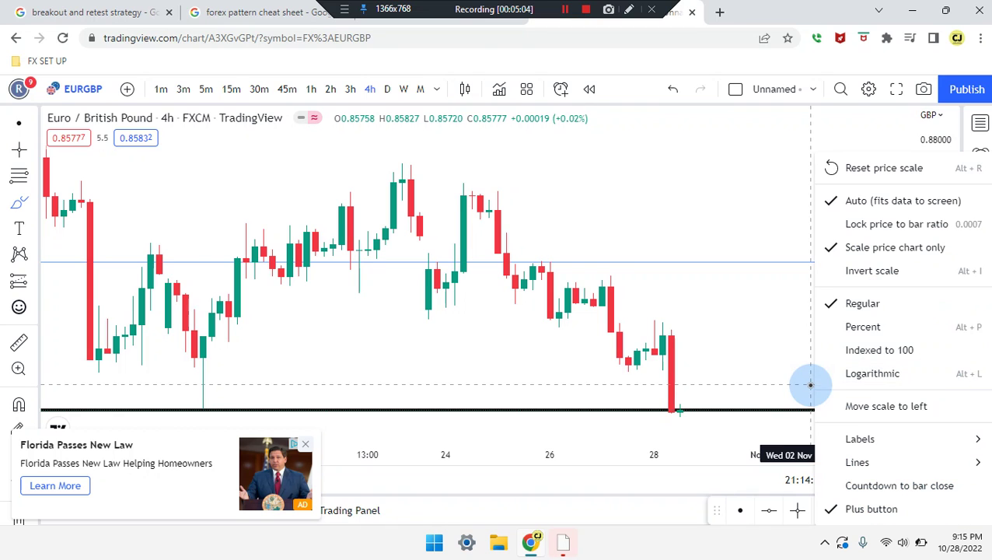
pyautogui.click(742, 514)
pyautogui.moveTo(934, 237); pyautogui.dragTo(927, 309)
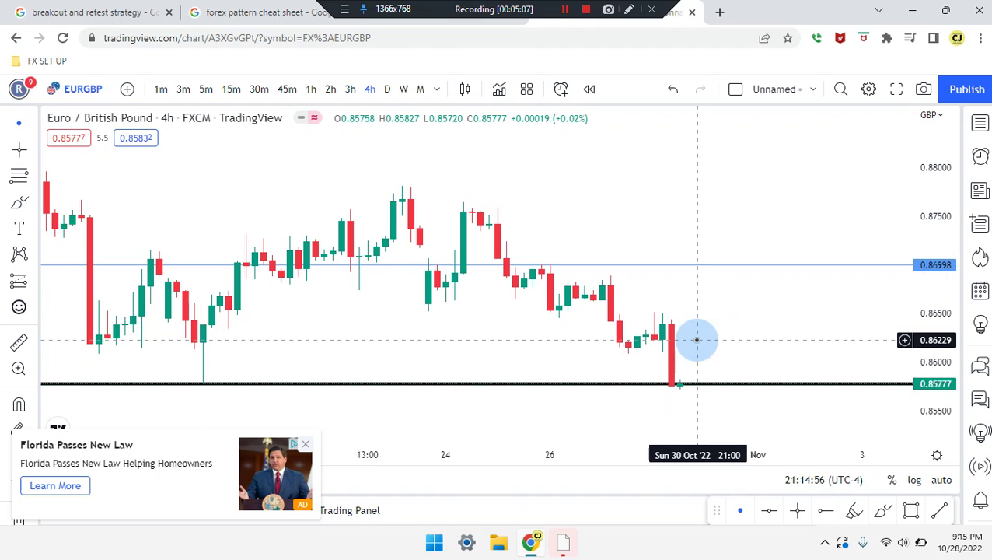
pyautogui.rightClick(622, 199)
pyautogui.click(567, 177)
pyautogui.scroll(-5, 495, 122)
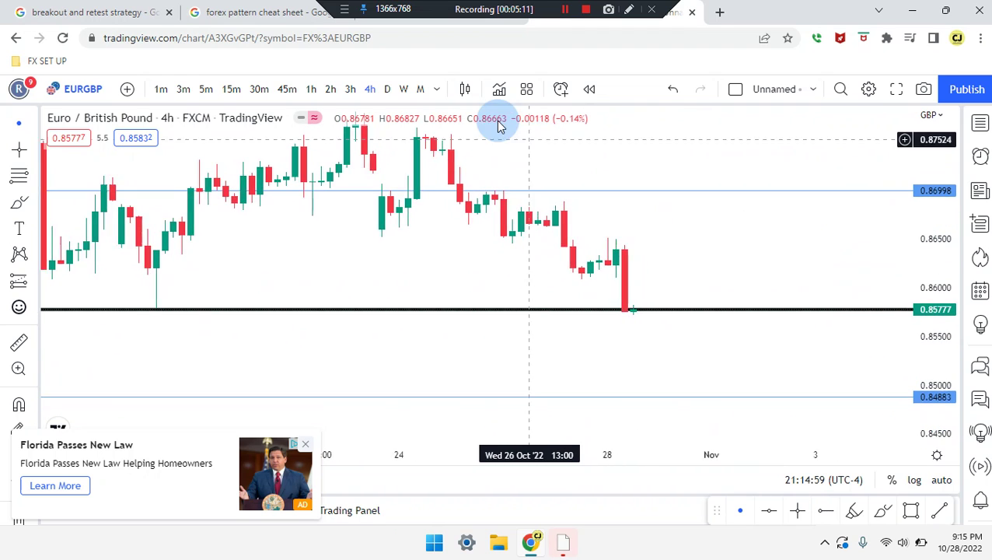
# - Draw a rectangle zone around the black level from about 0.85848 to 0.85703, spanning 27 October 17:00 to 2 November 13:00
pyautogui.rightClick(956, 238)
pyautogui.click(768, 346)
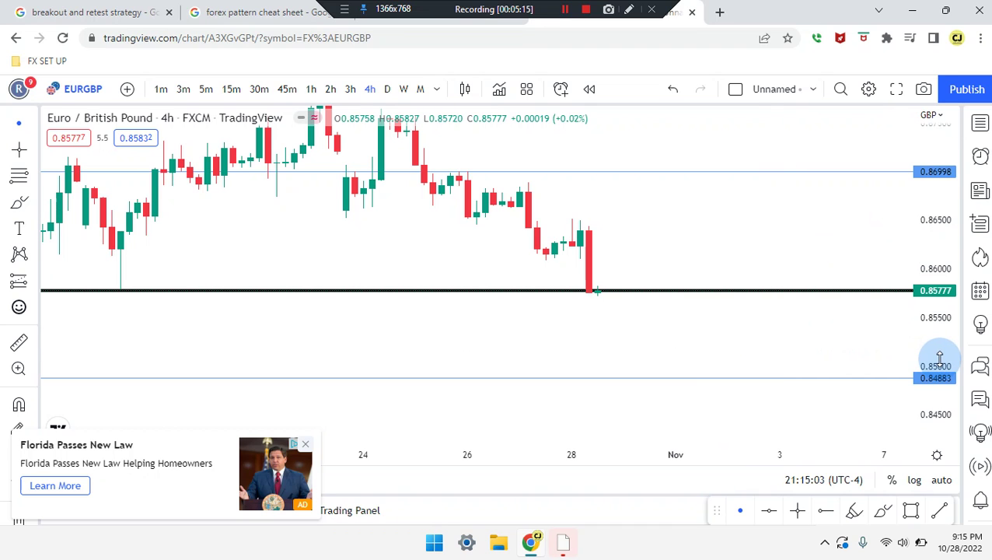
pyautogui.rightClick(956, 240)
pyautogui.click(768, 347)
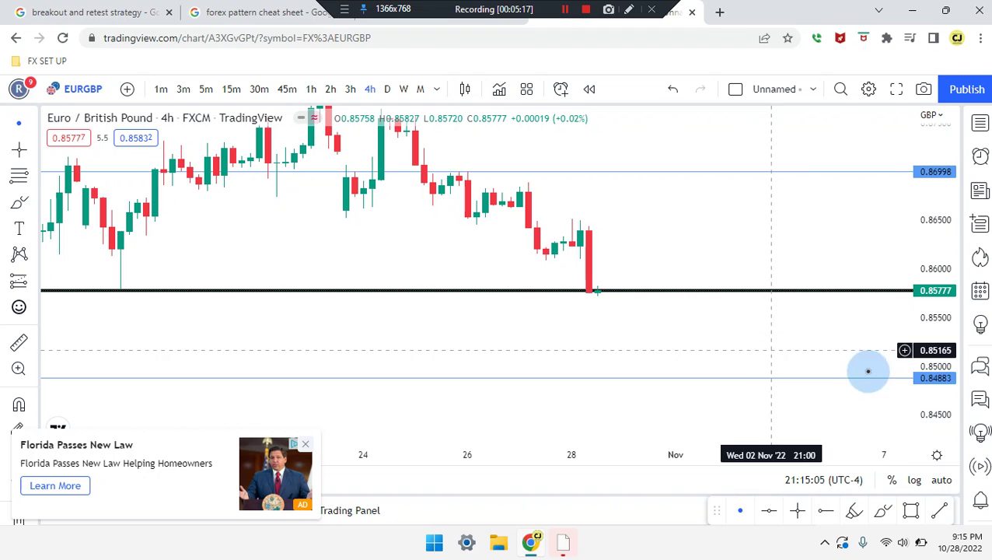
pyautogui.moveTo(935, 369); pyautogui.dragTo(937, 247)
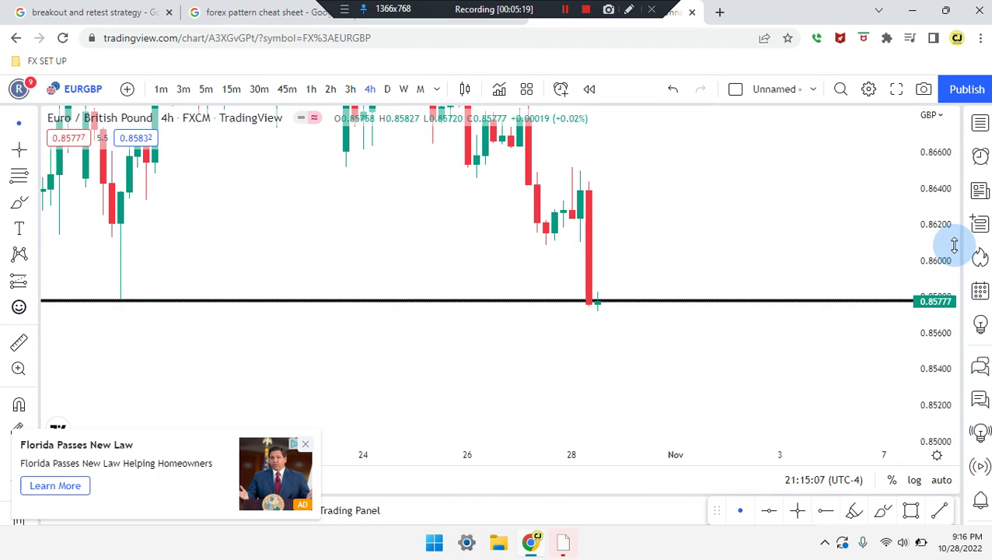
pyautogui.scroll(1, 774, 309)
pyautogui.scroll(1, 774, 310)
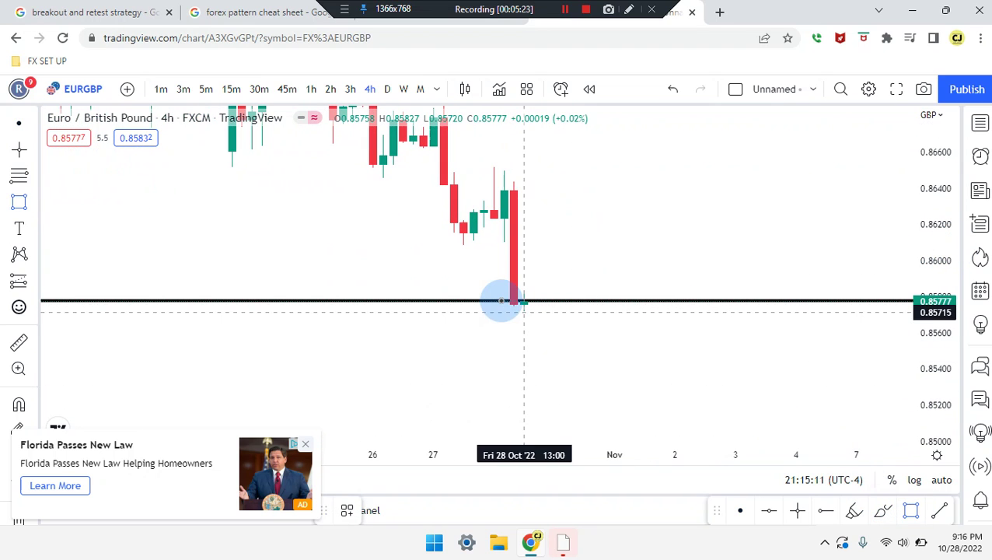
pyautogui.click(475, 289)
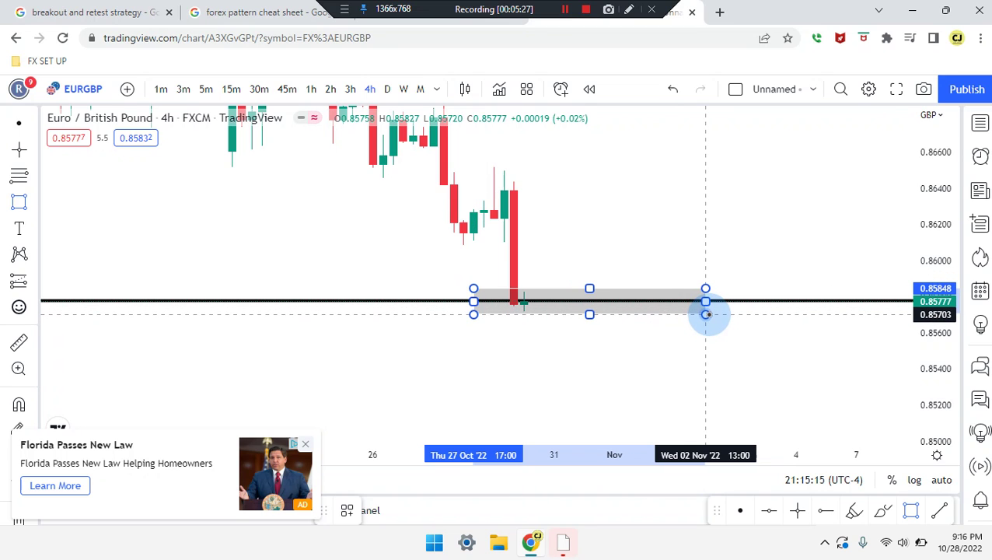
pyautogui.click(706, 314)
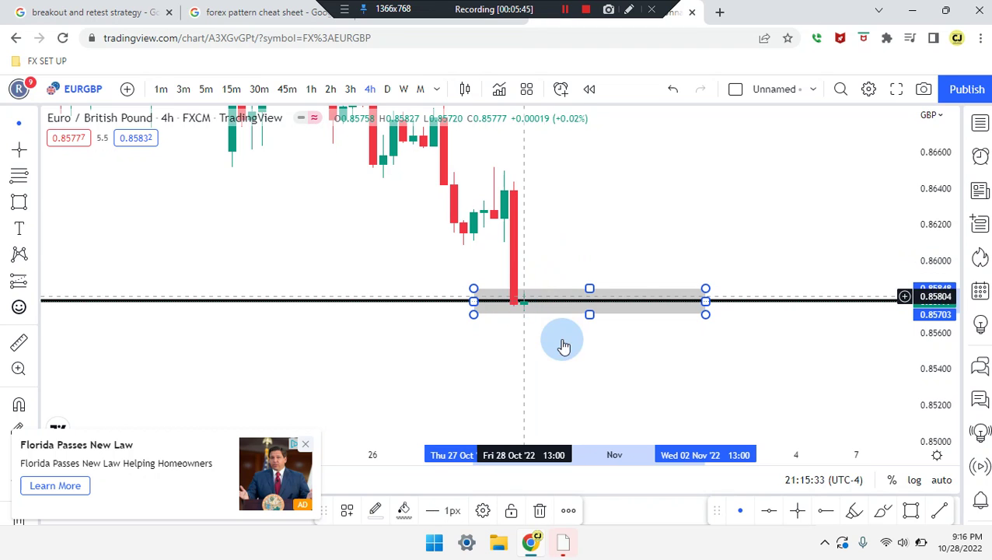
# - Examine the candles inside the rectangle zone on the 3-hour and 2-hour charts
pyautogui.click(349, 94)
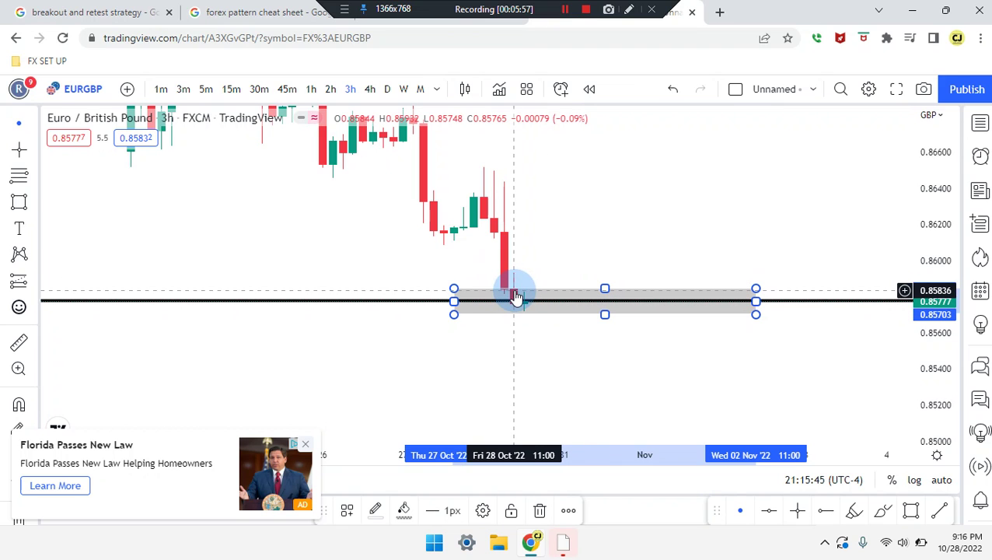
pyautogui.click(329, 89)
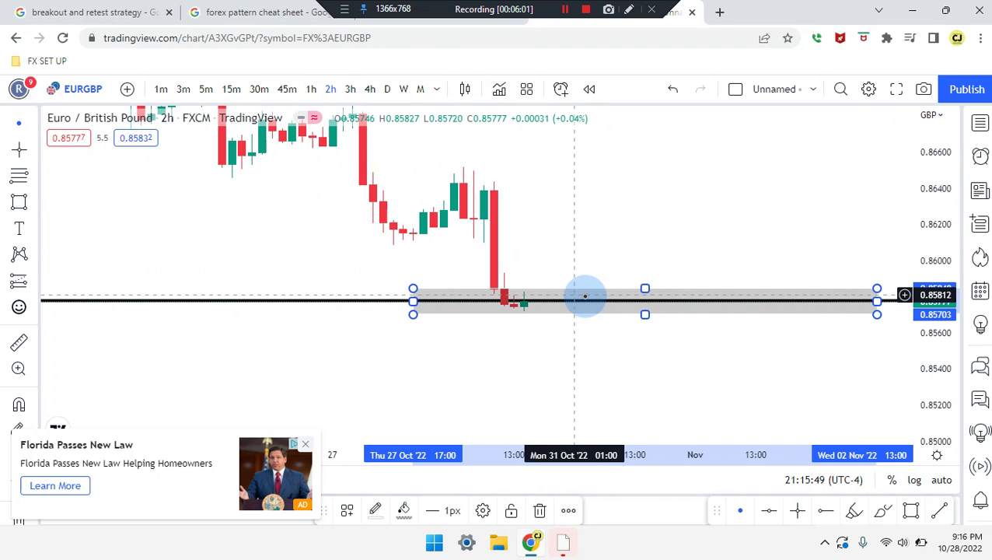
pyautogui.scroll(3, 627, 332)
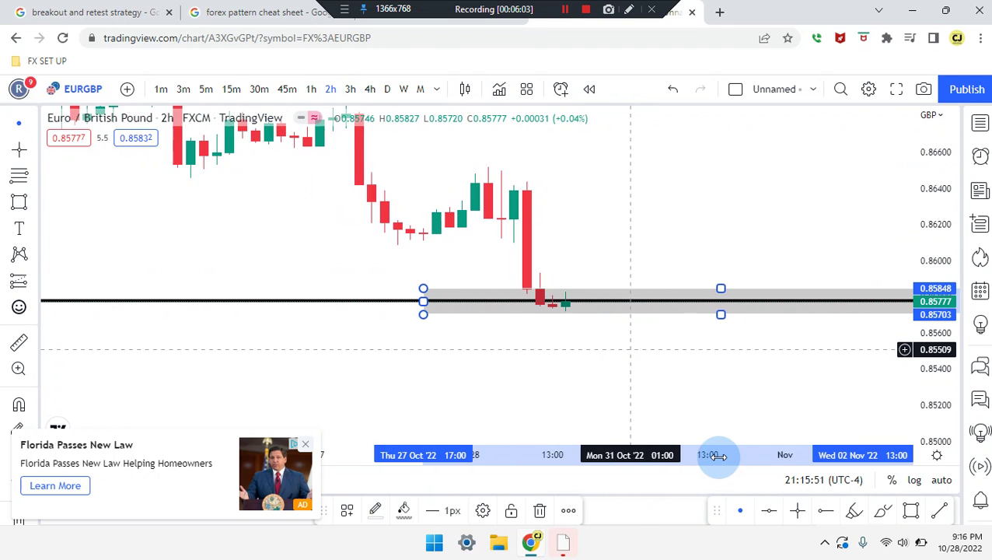
# - Brush the drop into the zone and a line across the latest 2-hour candles, and undo these strokes
pyautogui.click(883, 519)
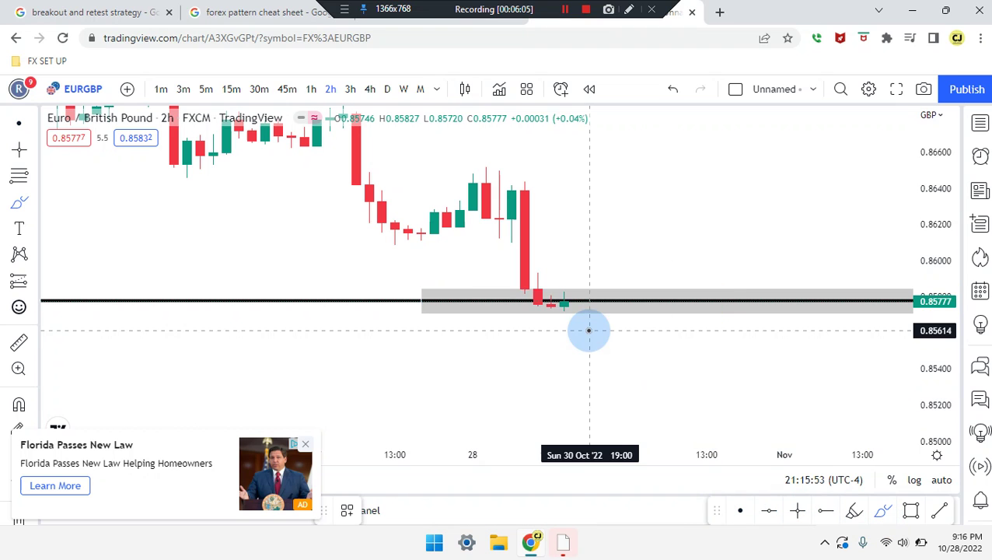
pyautogui.moveTo(523, 268); pyautogui.dragTo(536, 297)
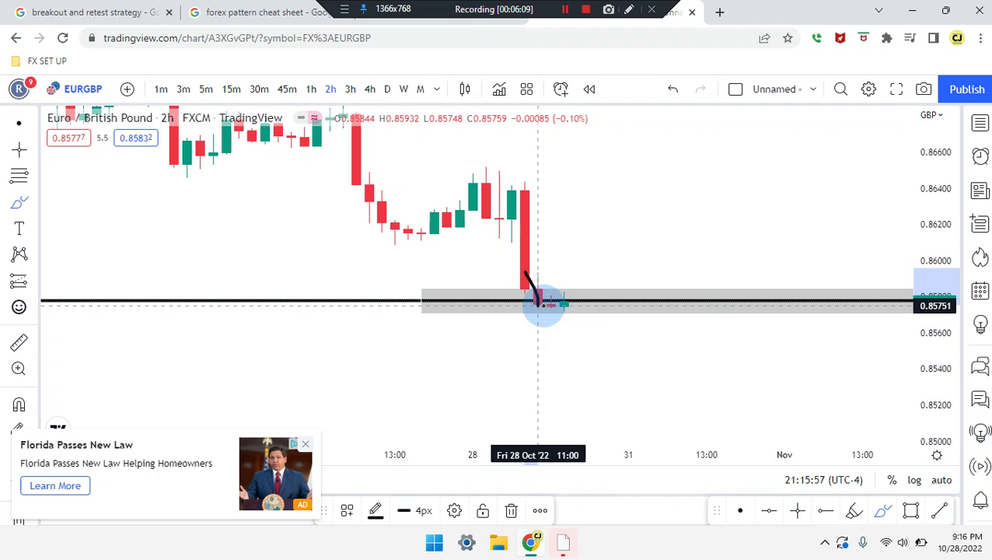
pyautogui.moveTo(538, 302); pyautogui.dragTo(576, 300)
pyautogui.hotkey('ctrl', 'z')
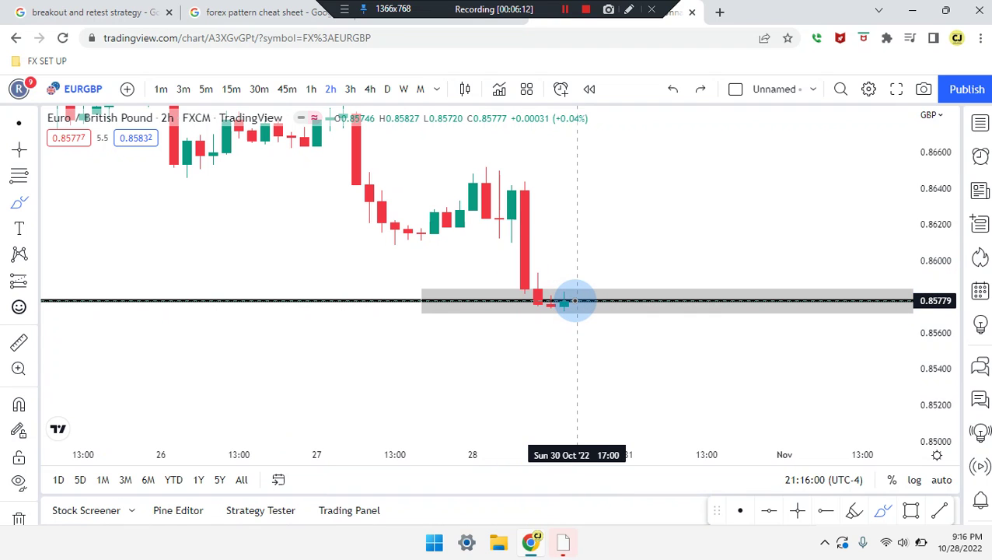
# - Switch to the 1-hour chart, stretch its price scale and brush a projected rise from just below the zone to about 0.8597
pyautogui.click(311, 88)
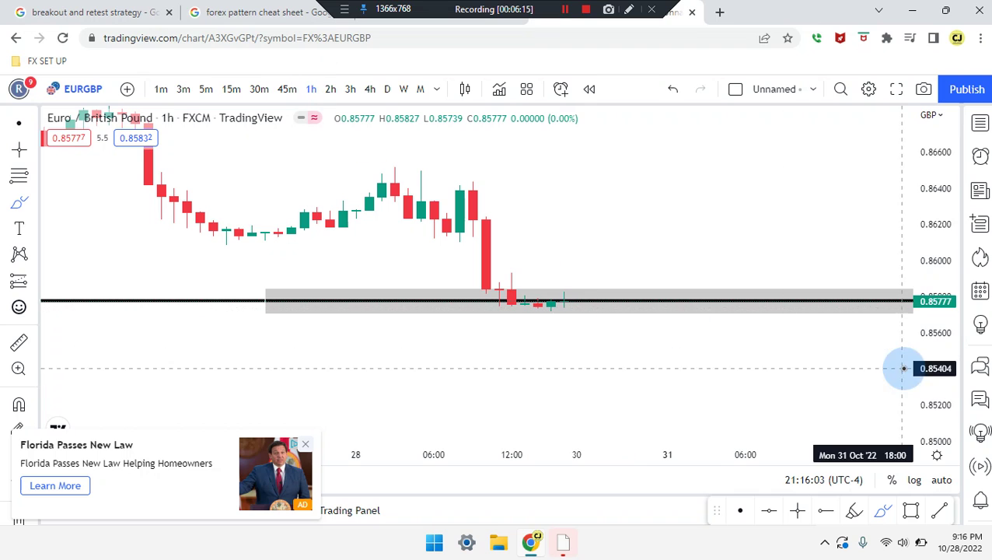
pyautogui.moveTo(939, 355); pyautogui.dragTo(939, 230)
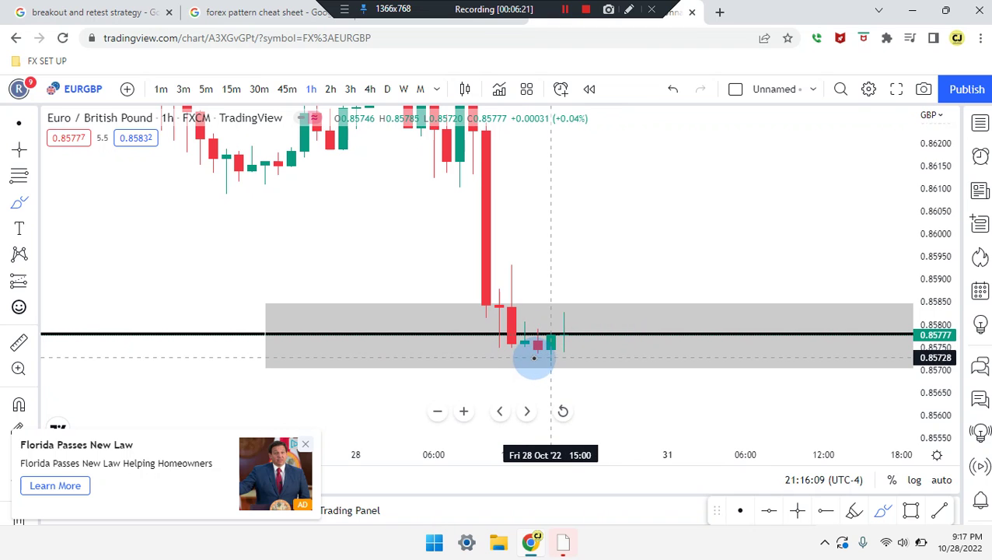
pyautogui.moveTo(551, 384); pyautogui.dragTo(667, 246)
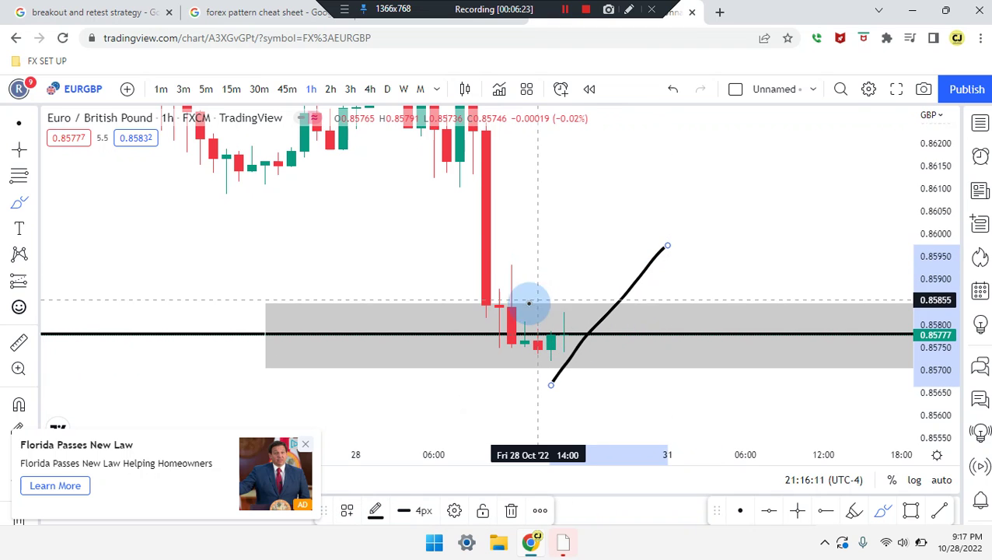
# - Brush the W-shaped swing in the zone and a projected rise to about 0.86, and undo these strokes and the earlier projection
pyautogui.moveTo(497, 307)
pyautogui.mouseDown()
pyautogui.moveTo(514, 339)
pyautogui.moveTo(531, 336)
pyautogui.moveTo(544, 357)
pyautogui.moveTo(563, 317)
pyautogui.mouseUp()
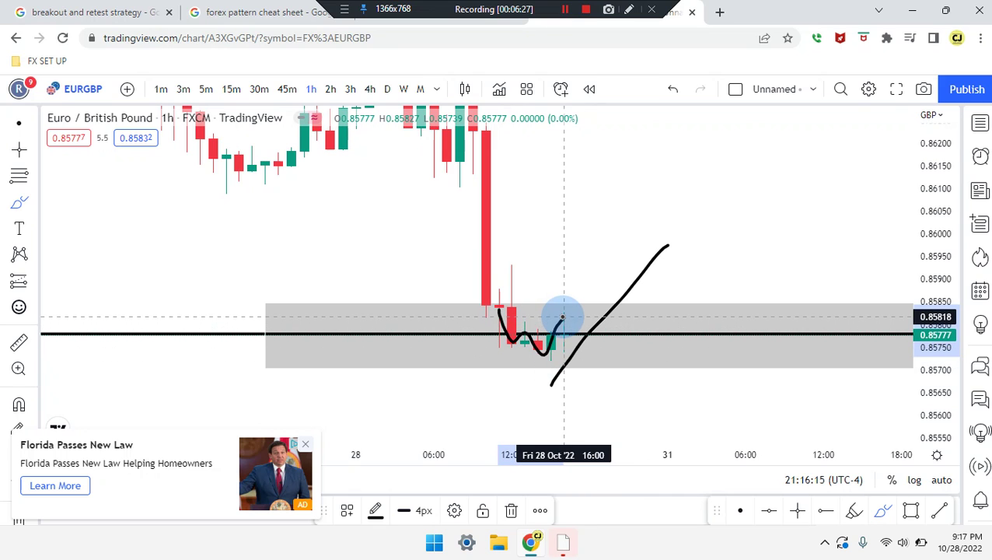
pyautogui.moveTo(562, 317)
pyautogui.mouseDown()
pyautogui.moveTo(577, 334)
pyautogui.moveTo(628, 234)
pyautogui.mouseUp()
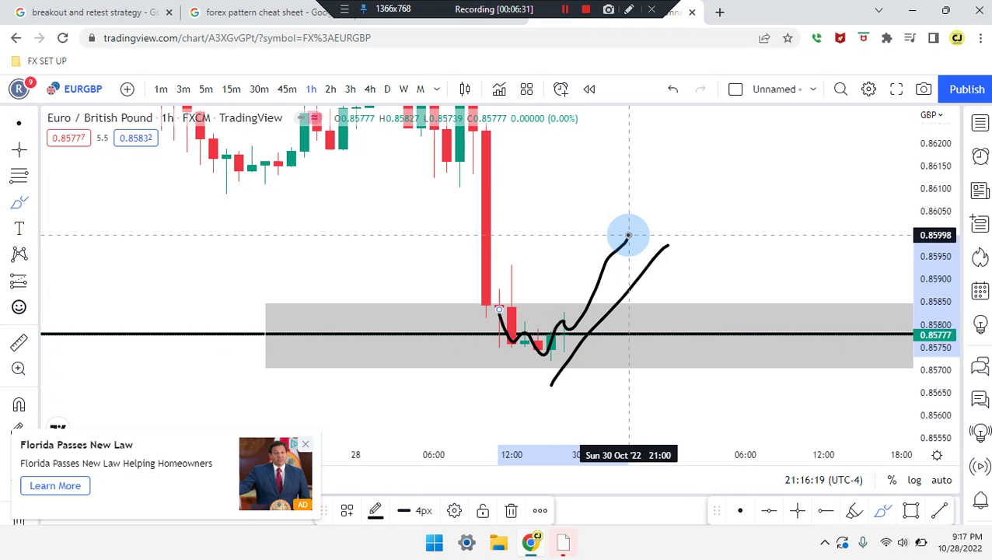
pyautogui.hotkey('ctrl', 'z')
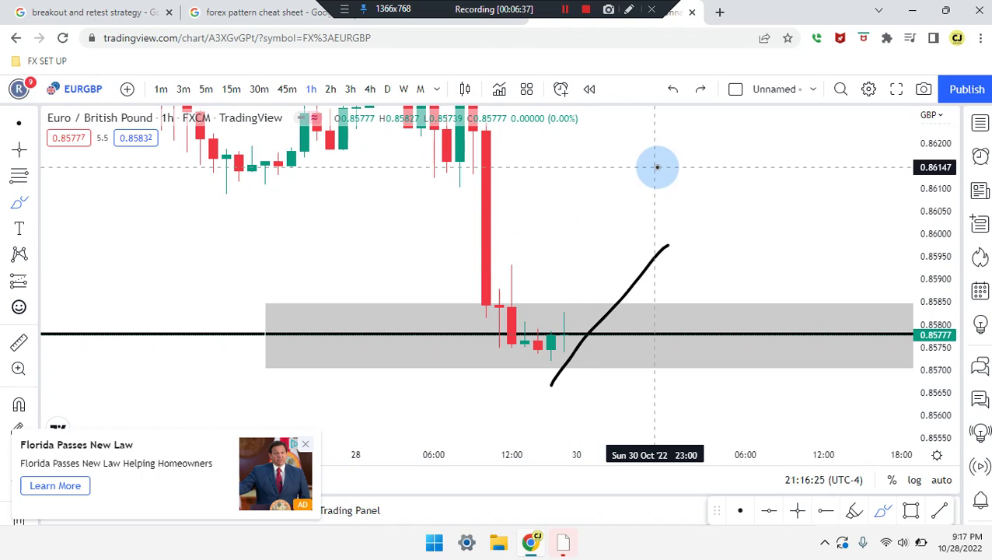
pyautogui.press('ctrl')
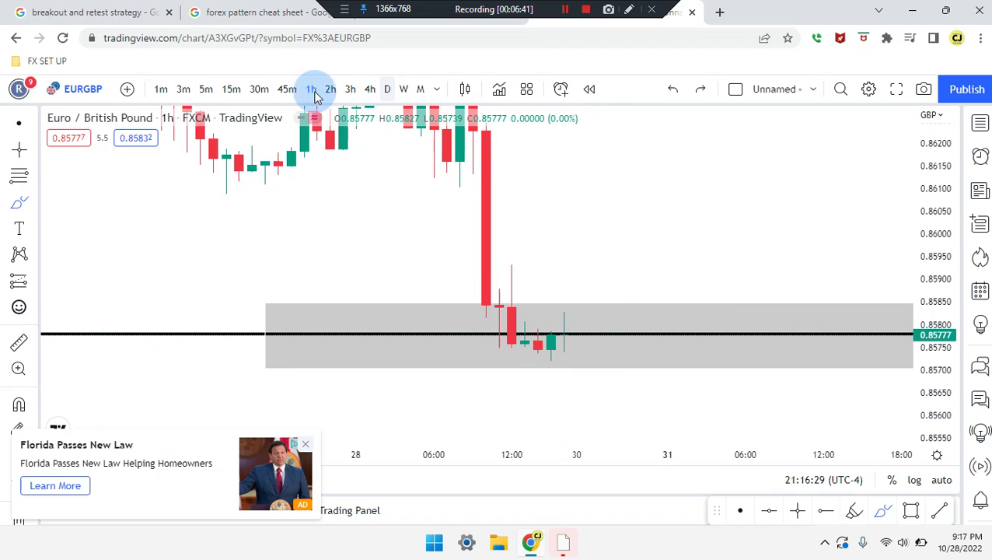
# - Switch to the 45-minute chart, brush a line along the zone's upper edge at about 0.85845, and undo the strokes
pyautogui.click(287, 90)
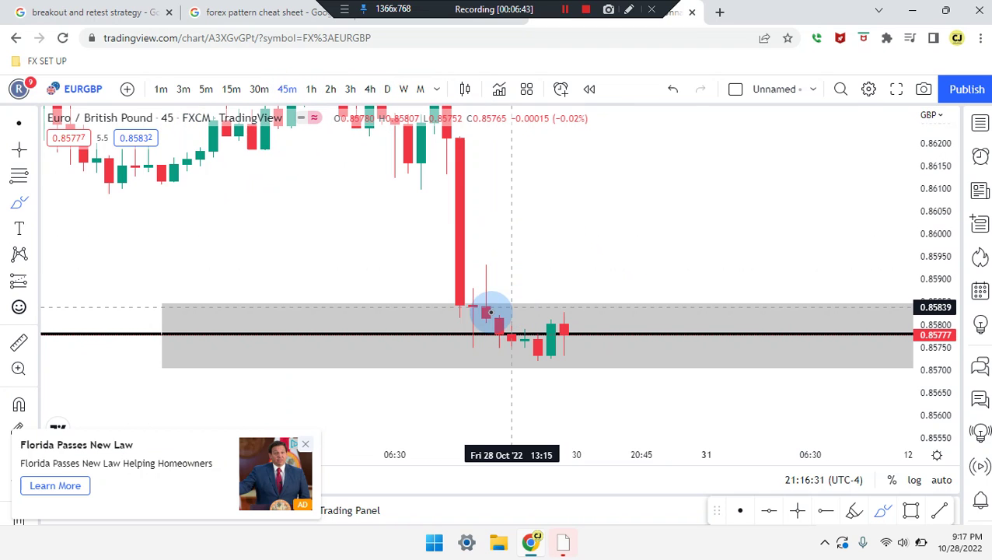
pyautogui.moveTo(444, 310); pyautogui.dragTo(656, 304)
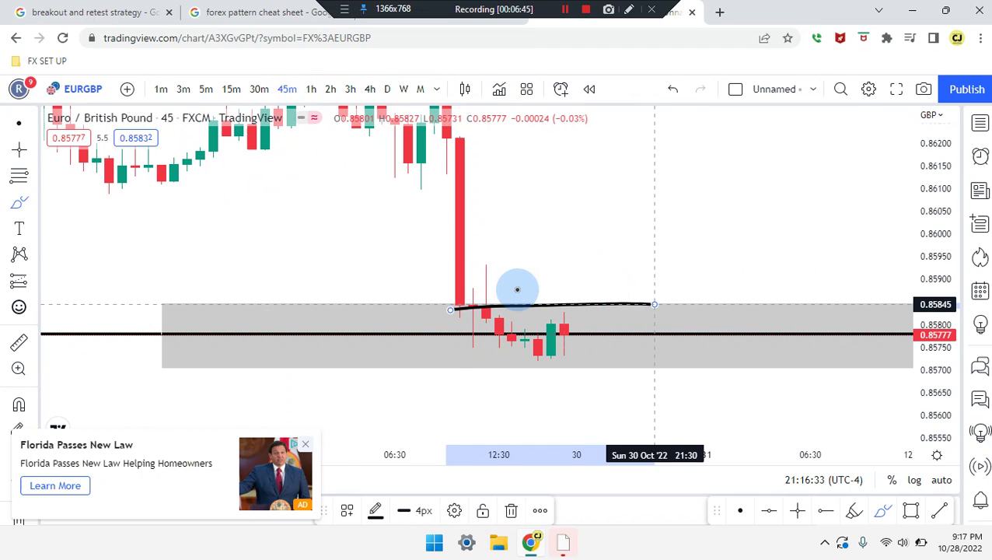
pyautogui.moveTo(436, 261)
pyautogui.mouseDown()
pyautogui.moveTo(535, 364)
pyautogui.moveTo(552, 320)
pyautogui.moveTo(626, 390)
pyautogui.moveTo(642, 469)
pyautogui.mouseUp()
pyautogui.hotkey('ctrl', 'z')
pyautogui.hotkey('ctrl', 'z')
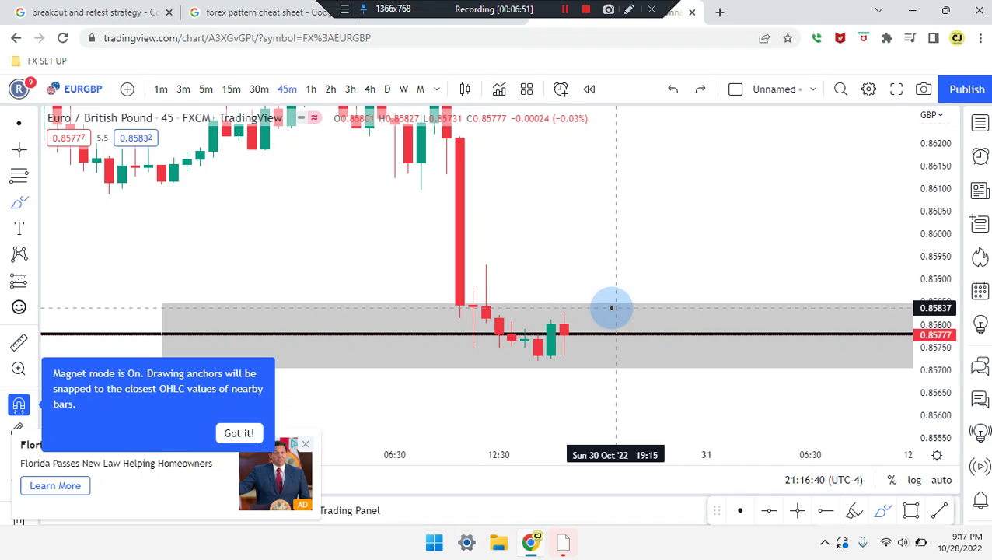
# - On the 30-minute chart, brush the candle swings inside the zone and a short mark under the last wick, undoing each stroke
pyautogui.click(263, 90)
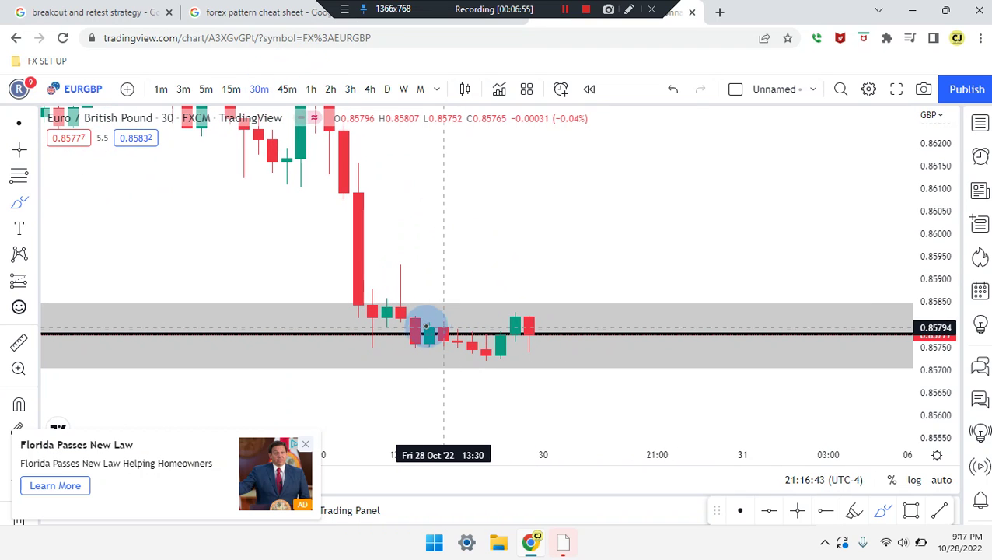
pyautogui.moveTo(402, 332)
pyautogui.mouseDown()
pyautogui.moveTo(414, 354)
pyautogui.moveTo(443, 326)
pyautogui.mouseUp()
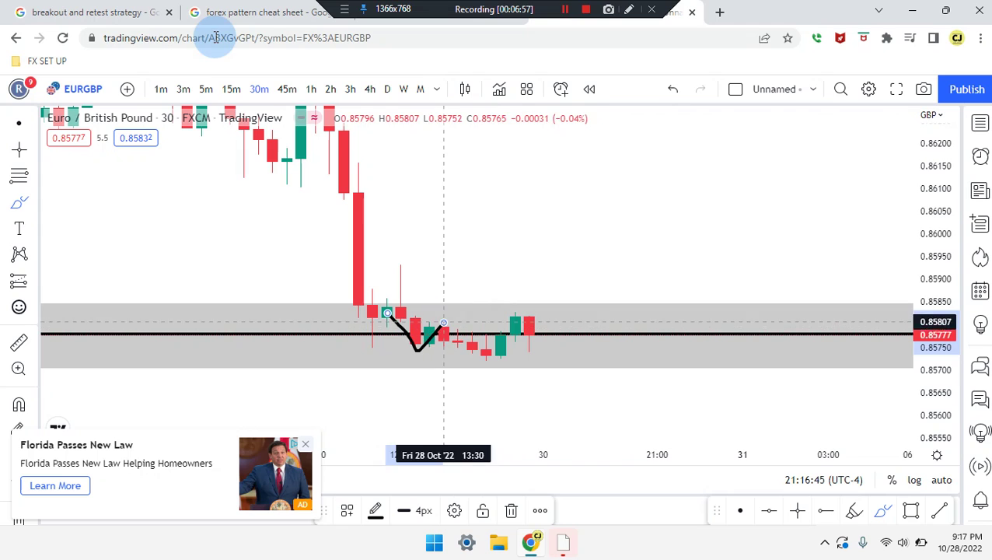
pyautogui.hotkey('ctrl', 'z')
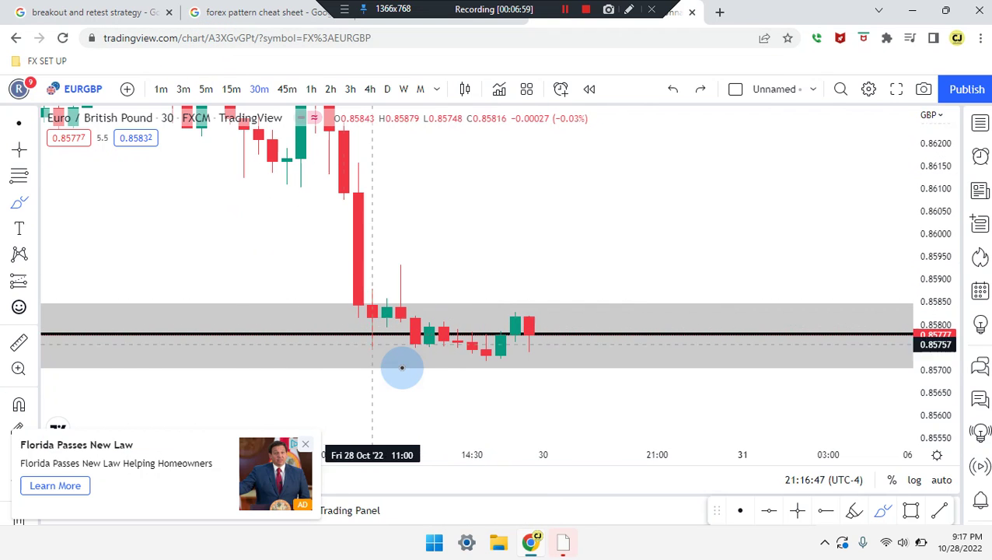
pyautogui.moveTo(400, 365)
pyautogui.mouseDown()
pyautogui.moveTo(432, 332)
pyautogui.moveTo(483, 350)
pyautogui.moveTo(527, 324)
pyautogui.mouseUp()
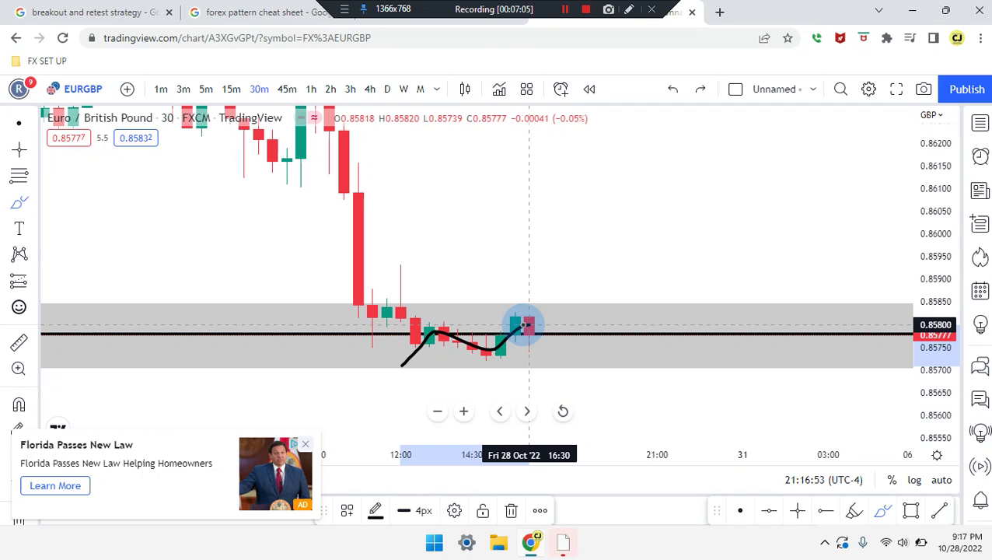
pyautogui.moveTo(527, 324); pyautogui.dragTo(564, 410)
pyautogui.hotkey('ctrl', 'z')
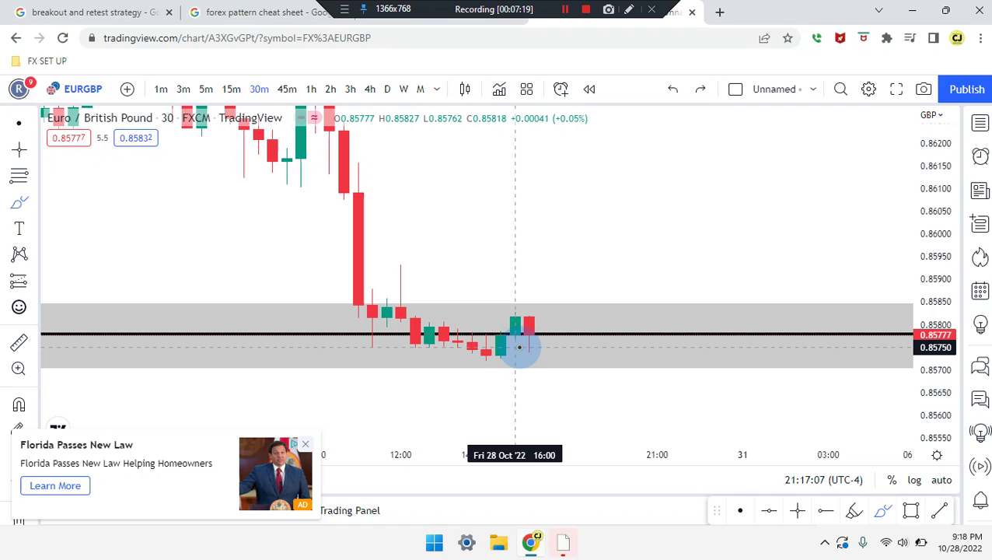
pyautogui.moveTo(508, 354); pyautogui.dragTo(548, 354)
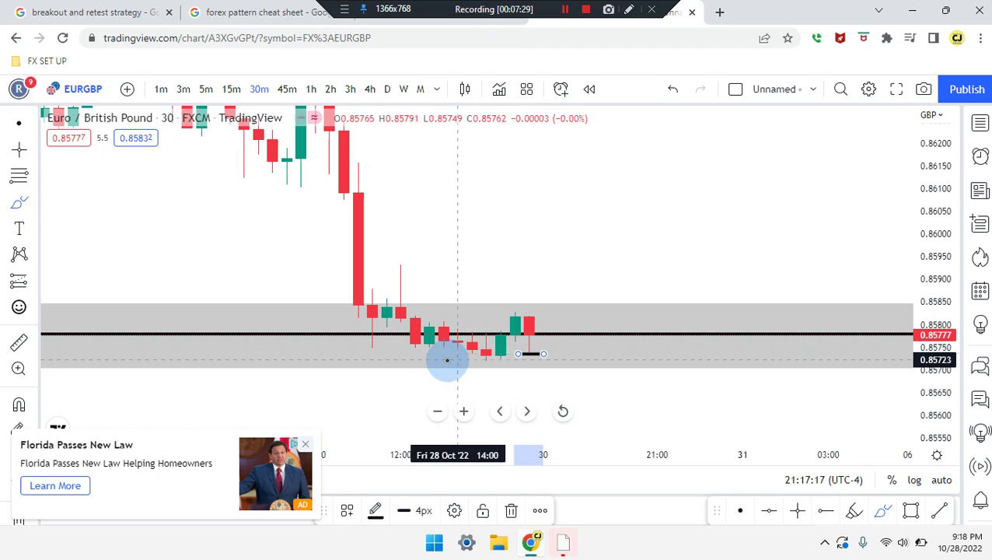
pyautogui.hotkey('ctrl', 'z')
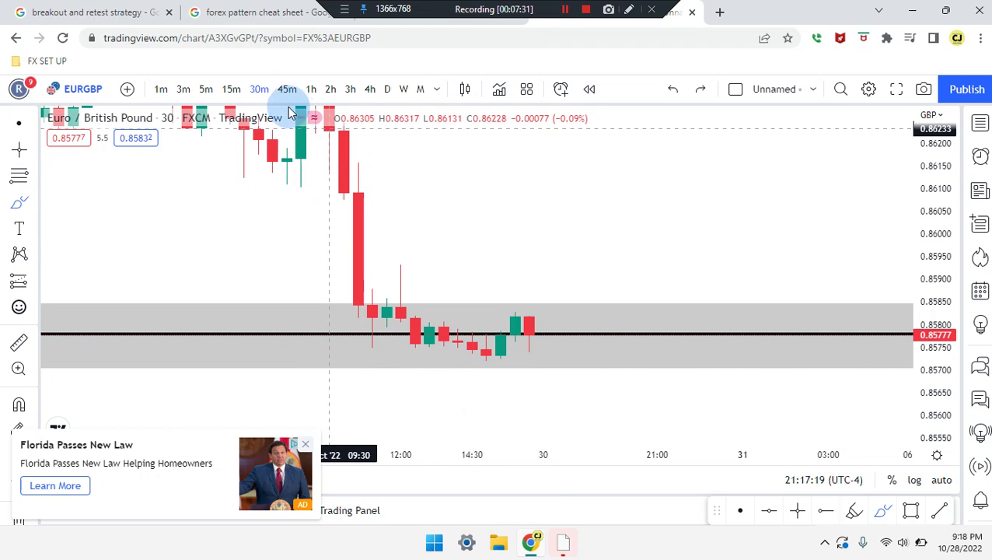
# - Switch to the 15-minute chart, brush the wave of swings through the candles inside the zone, and undo it
pyautogui.click(236, 87)
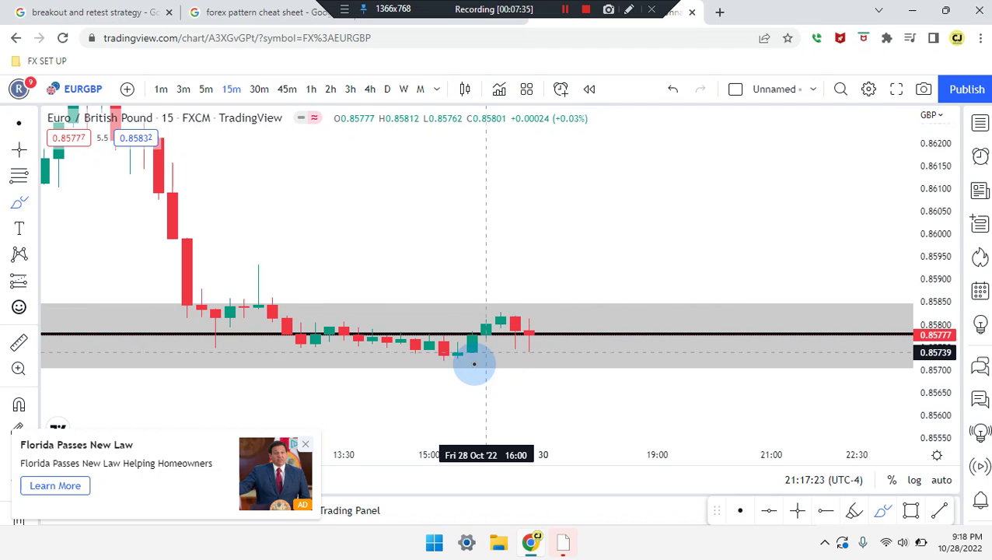
pyautogui.moveTo(285, 316)
pyautogui.mouseDown()
pyautogui.moveTo(313, 345)
pyautogui.moveTo(353, 327)
pyautogui.moveTo(458, 353)
pyautogui.mouseUp()
pyautogui.moveTo(494, 319)
pyautogui.mouseDown()
pyautogui.moveTo(512, 305)
pyautogui.moveTo(528, 339)
pyautogui.mouseUp()
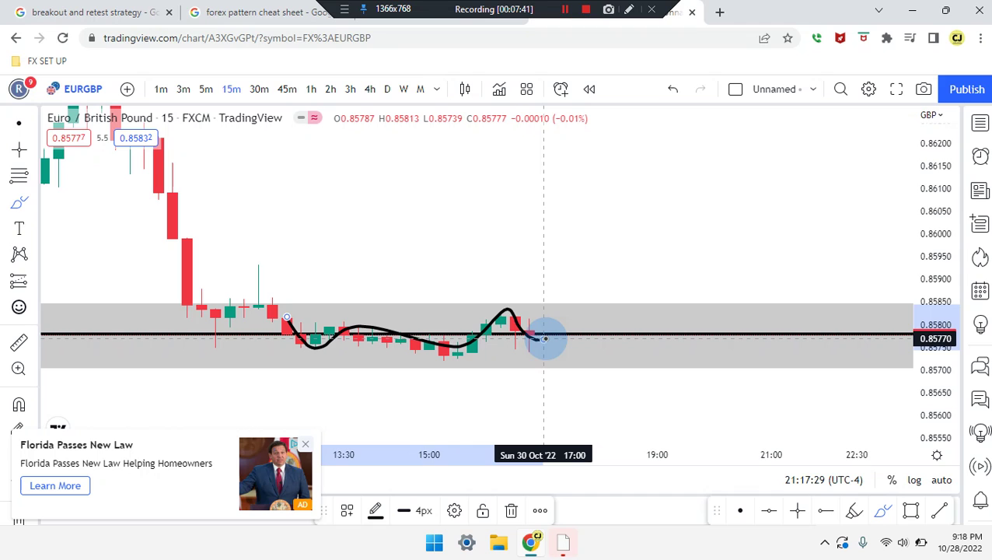
pyautogui.hotkey('ctrl', 'z')
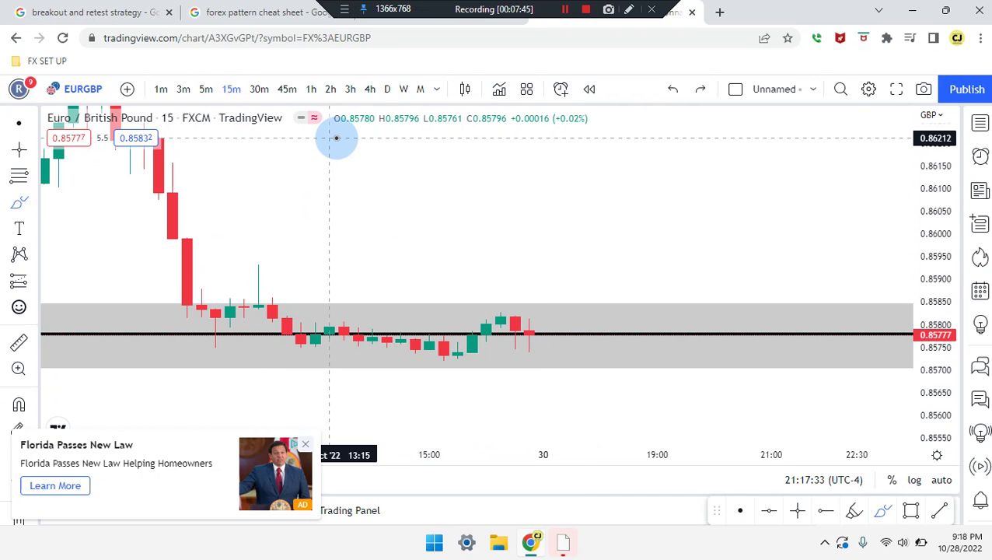
# - Switch to the 5-minute chart, brush the latest dip and rebound from 16:30 to 16:55, and undo it
pyautogui.click(213, 92)
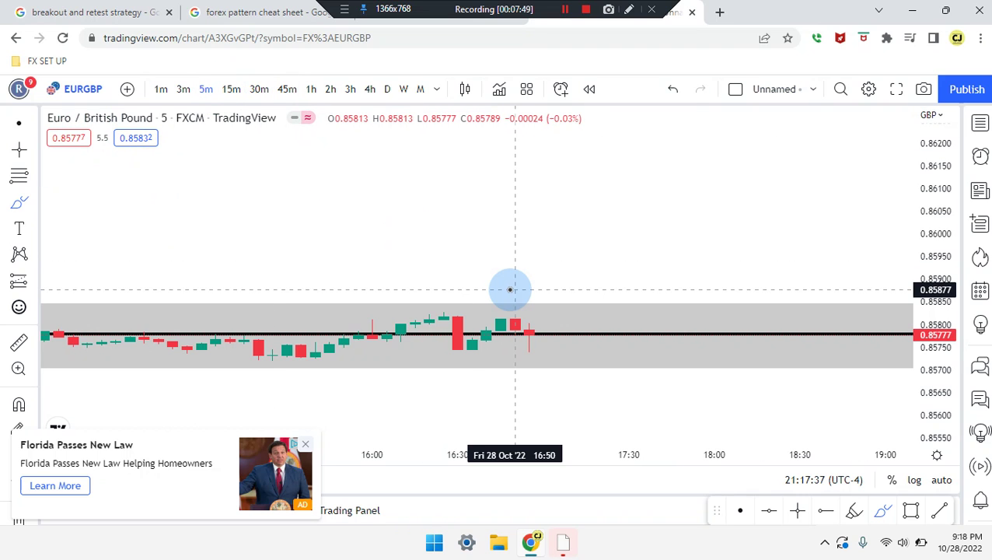
pyautogui.scroll(-2, 576, 323)
pyautogui.moveTo(576, 323); pyautogui.dragTo(675, 339)
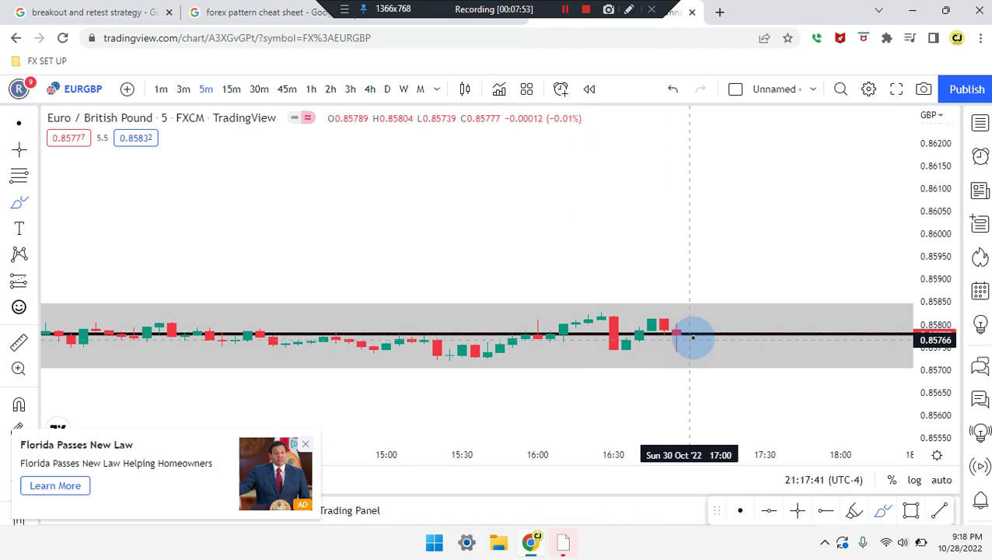
pyautogui.scroll(1, 693, 337)
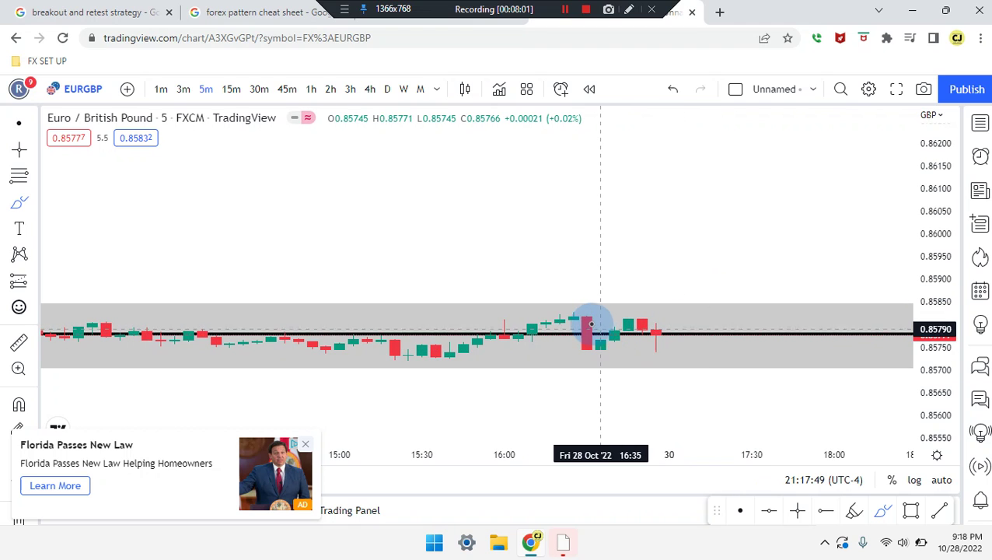
pyautogui.moveTo(587, 320)
pyautogui.mouseDown()
pyautogui.moveTo(606, 345)
pyautogui.moveTo(655, 338)
pyautogui.moveTo(657, 348)
pyautogui.mouseUp()
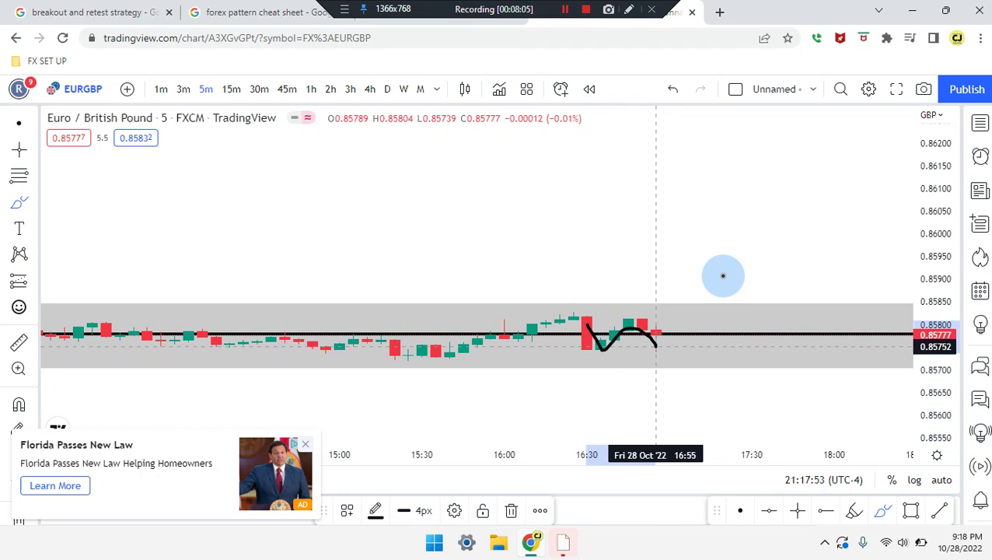
pyautogui.moveTo(721, 278); pyautogui.dragTo(722, 275)
pyautogui.hotkey('ctrl', 'z')
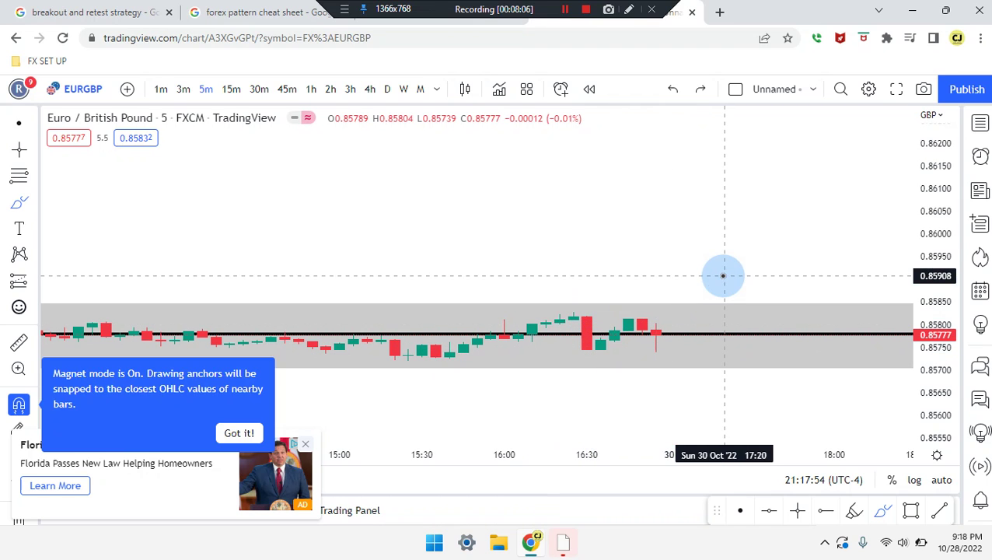
# - Switch to the 3-minute chart, brush the price path from the 16:30 candle onward, and undo it
pyautogui.click(184, 94)
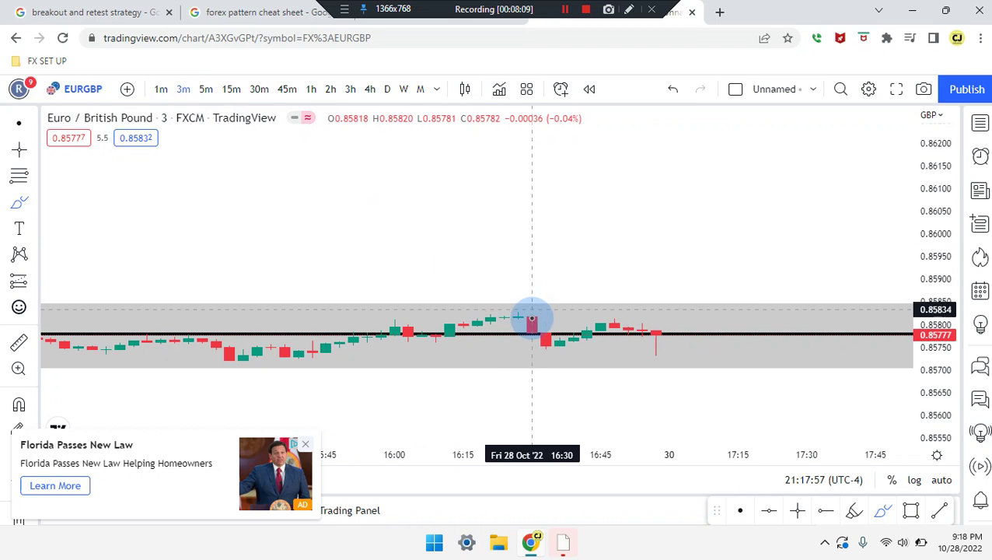
pyautogui.moveTo(532, 317)
pyautogui.mouseDown()
pyautogui.moveTo(571, 355)
pyautogui.moveTo(618, 325)
pyautogui.moveTo(697, 376)
pyautogui.mouseUp()
pyautogui.hotkey('ctrl', 'z')
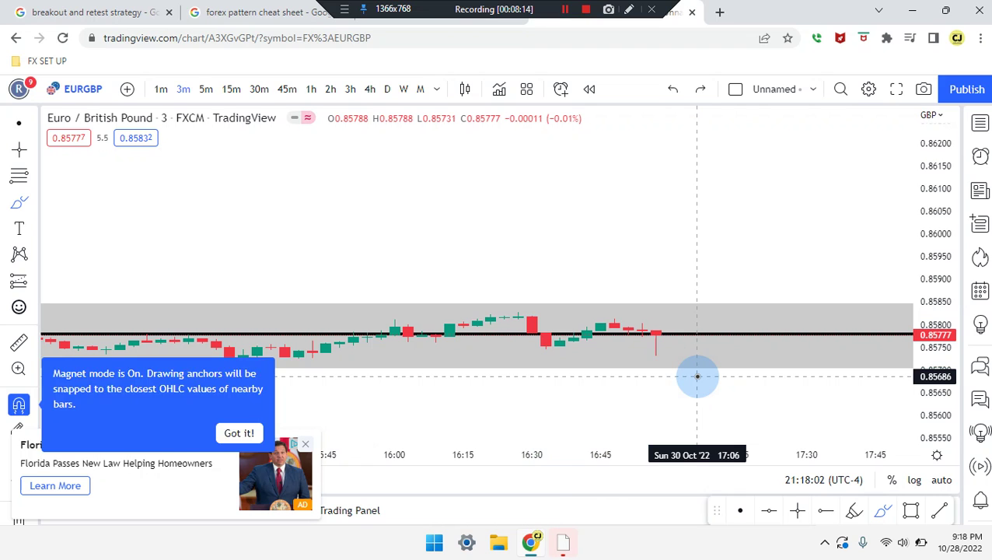
# - On the 1-minute chart, brush boundary lines above and below the latest candles at about 0.85805 and 0.8574
pyautogui.click(171, 92)
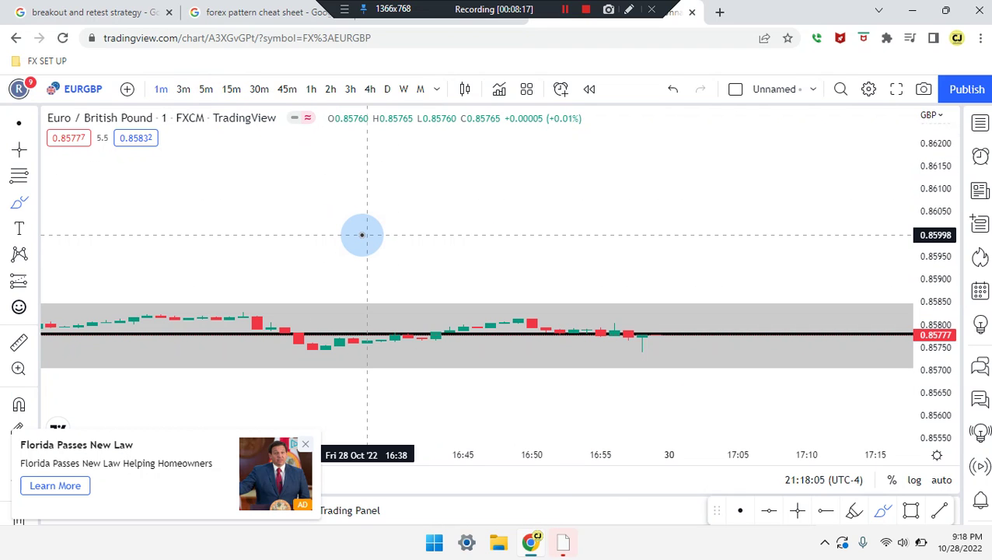
pyautogui.scroll(-3, 361, 234)
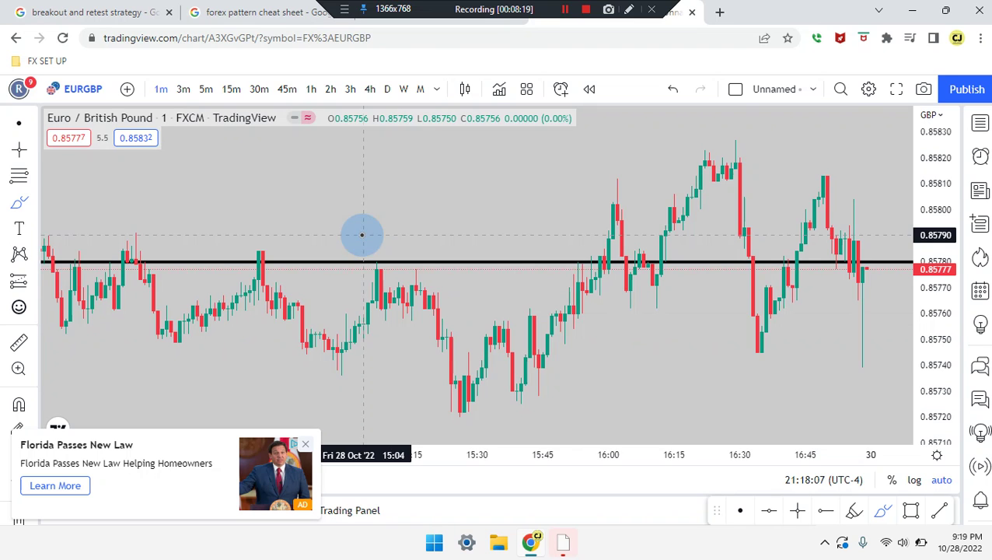
pyautogui.scroll(2, 691, 391)
pyautogui.scroll(2, 746, 379)
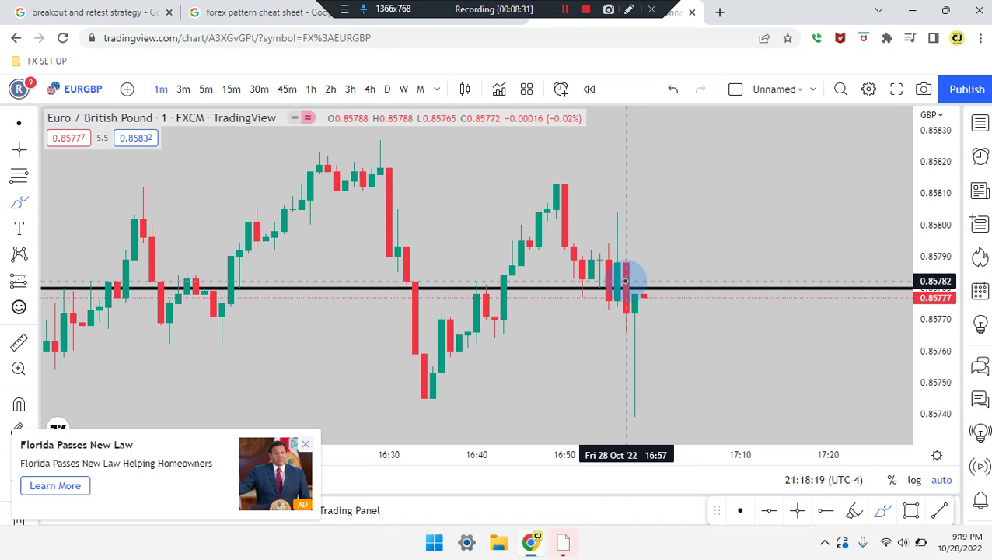
pyautogui.moveTo(567, 213); pyautogui.dragTo(775, 200)
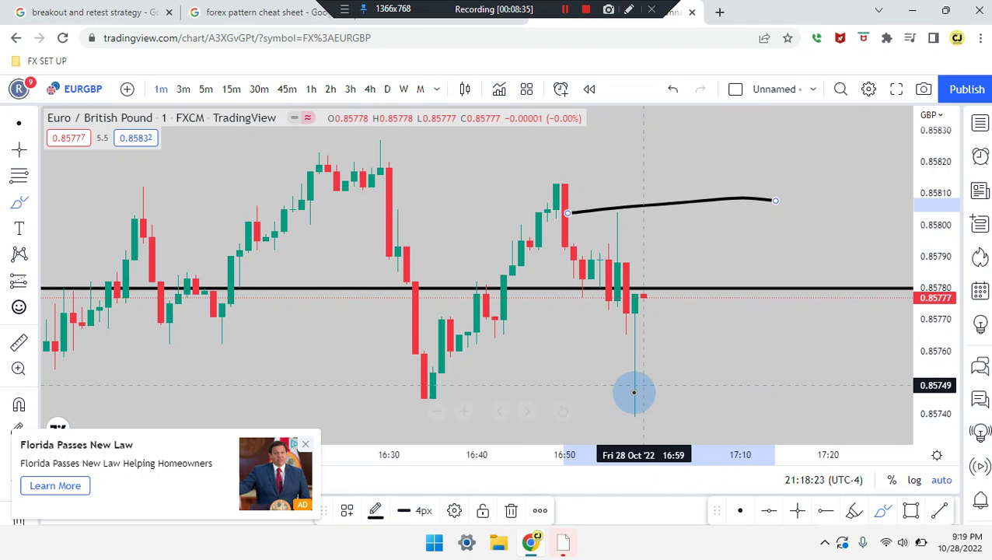
pyautogui.moveTo(562, 409)
pyautogui.moveTo(595, 416); pyautogui.dragTo(748, 425)
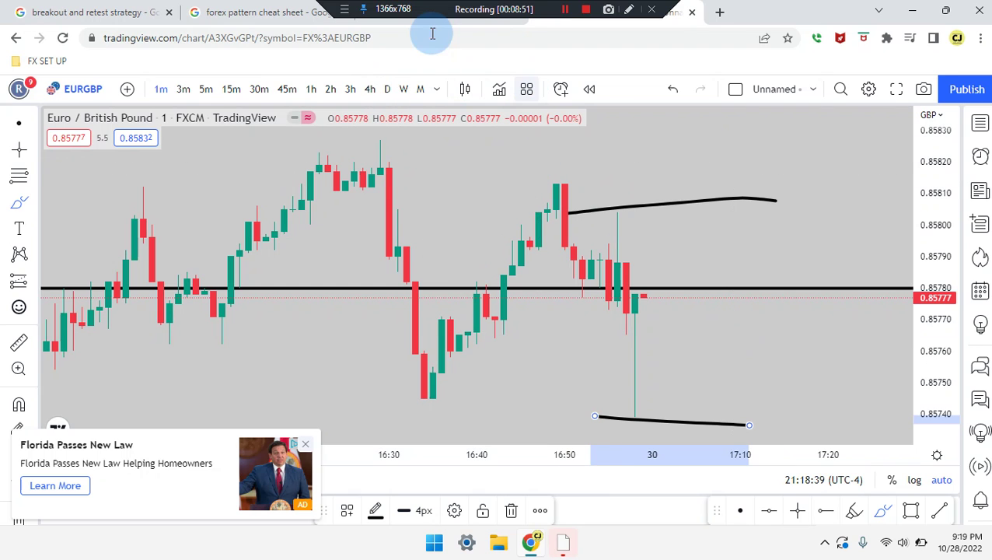
# - Review the forex pattern cheat sheet and breakout and retest strategy image results, and return to the EURGBP chart
pyautogui.click(244, 17)
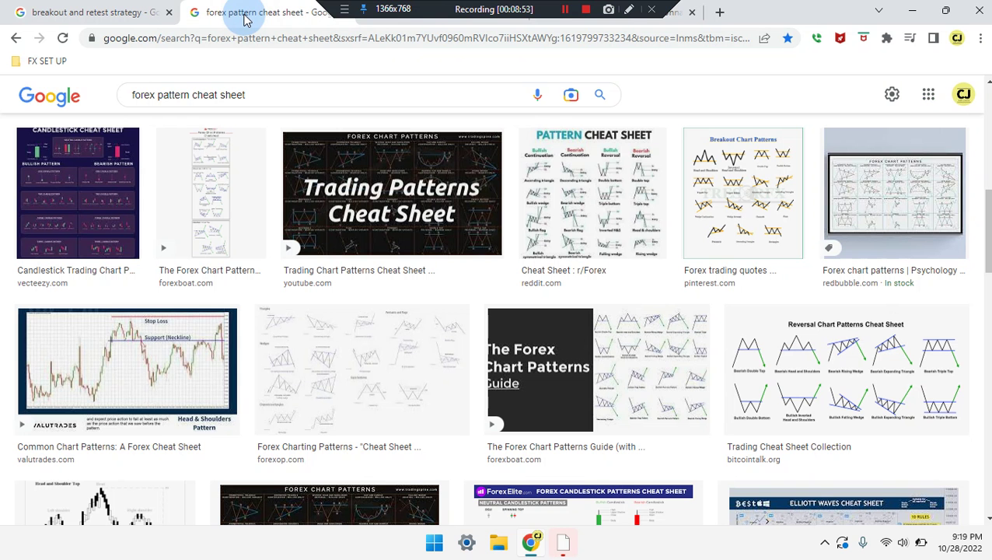
pyautogui.click(111, 10)
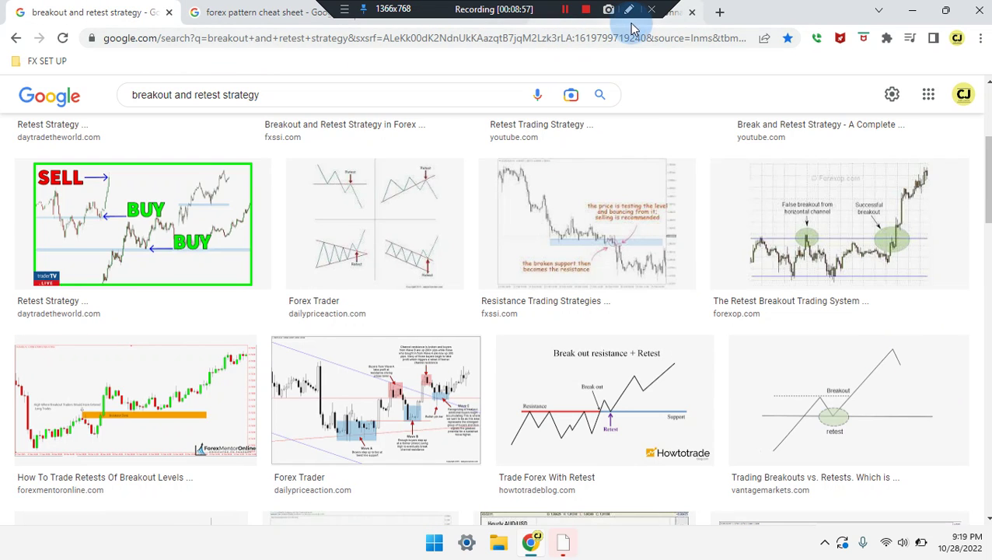
pyautogui.click(678, 23)
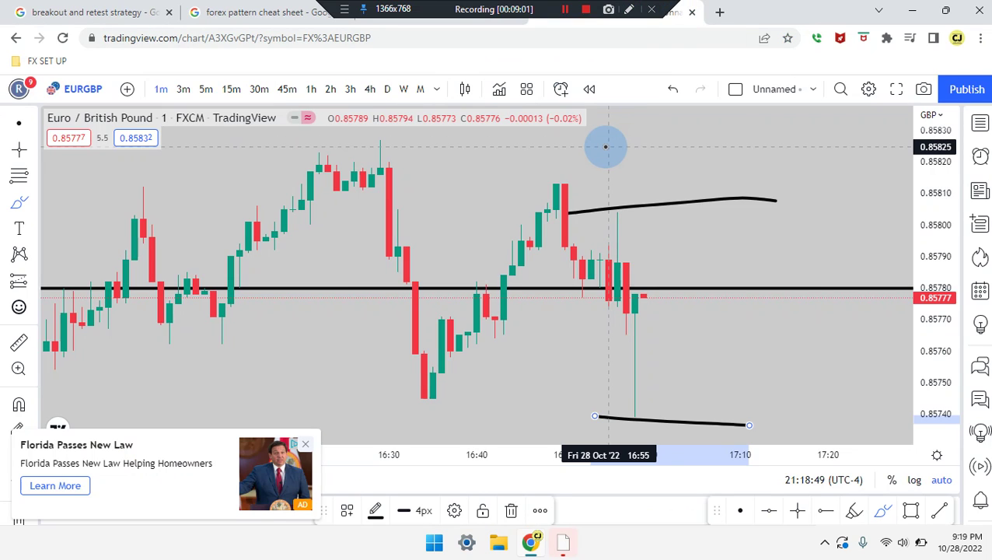